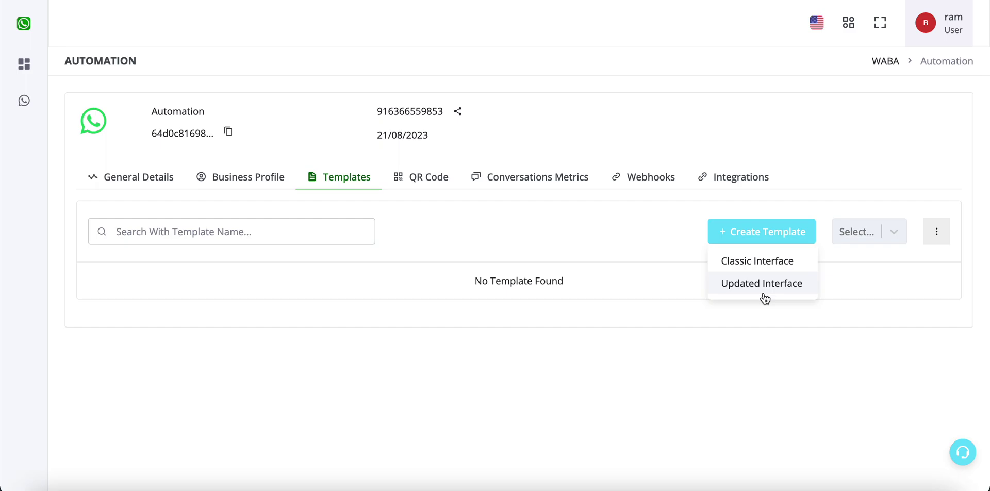
Step: Choose Updated Interface under Create Template to begin a new template
{"action": "left_click", "coordinate": [763, 289]}
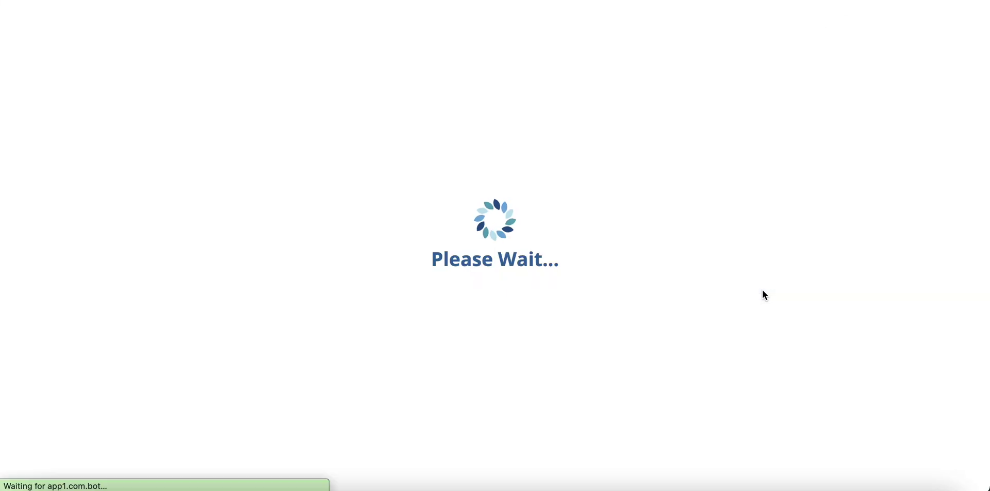
Step: Enter new_order_alert as the template name
{"action": "left_click", "coordinate": [633, 160]}
{"action": "type", "text": "new_order_alert"}
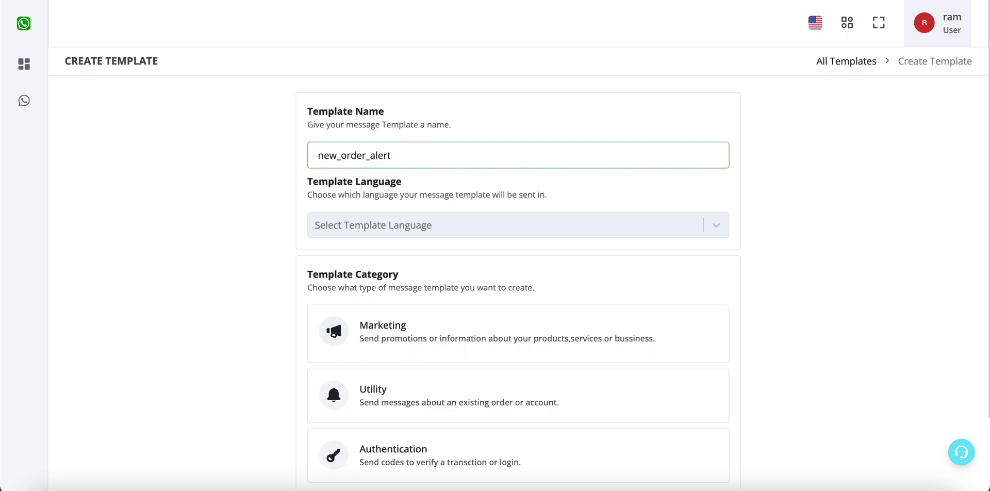
{"action": "left_click_drag", "start_coordinate": [378, 156], "coordinate": [362, 158]}
{"action": "left_click", "coordinate": [403, 182]}
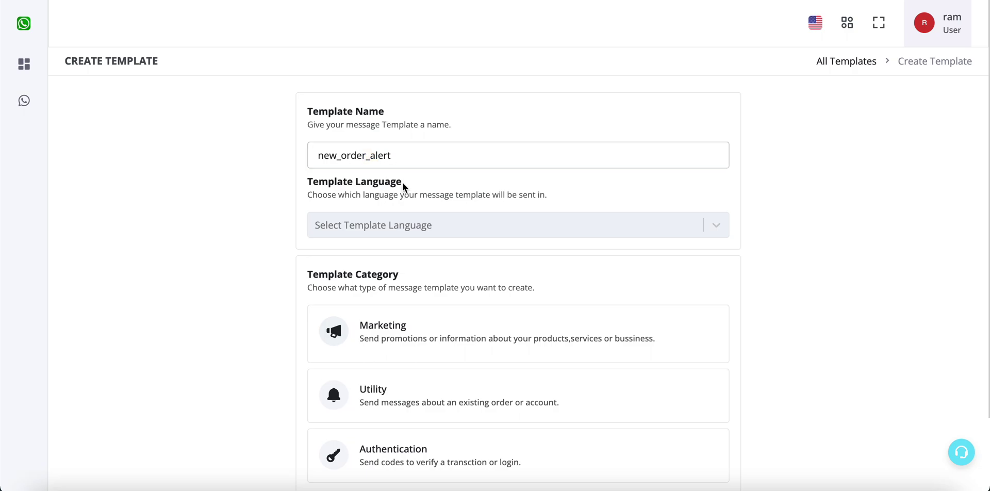
{"action": "scroll", "coordinate": [402, 183], "scroll_direction": "down", "scroll_amount": 1}
Step: Set the language to English and the category to Marketing, then continue to content
{"action": "left_click", "coordinate": [405, 171]}
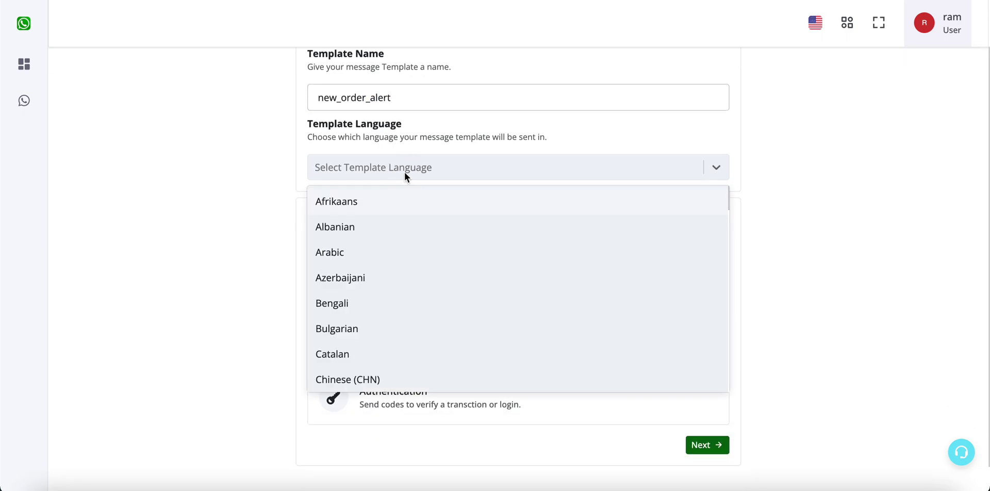
{"action": "type", "text": "eng"}
{"action": "left_click", "coordinate": [379, 231]}
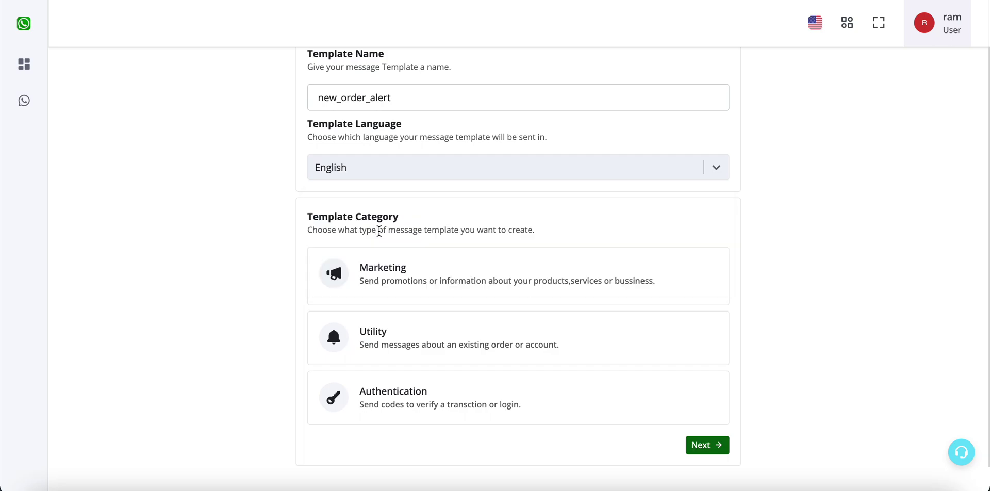
{"action": "scroll", "coordinate": [252, 292], "scroll_direction": "down", "scroll_amount": 1}
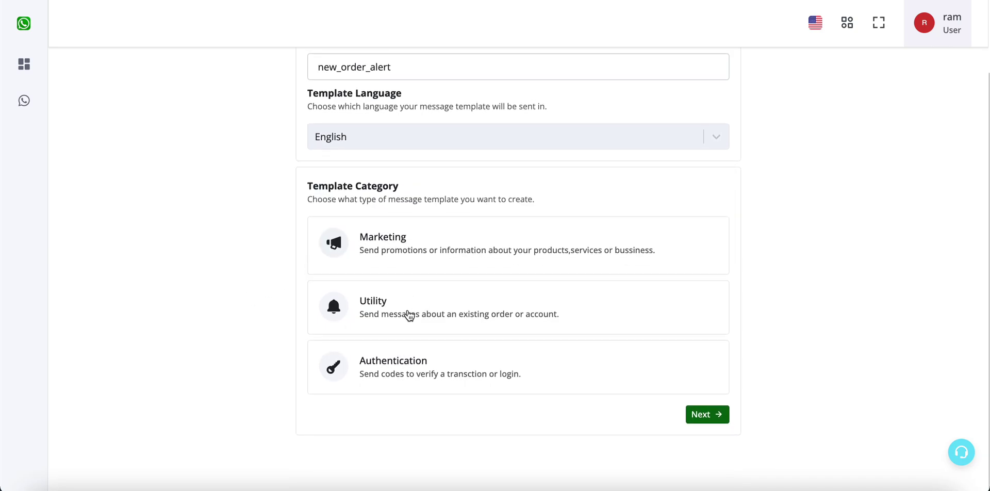
{"action": "left_click", "coordinate": [416, 256]}
{"action": "left_click", "coordinate": [437, 304]}
{"action": "left_click", "coordinate": [441, 249]}
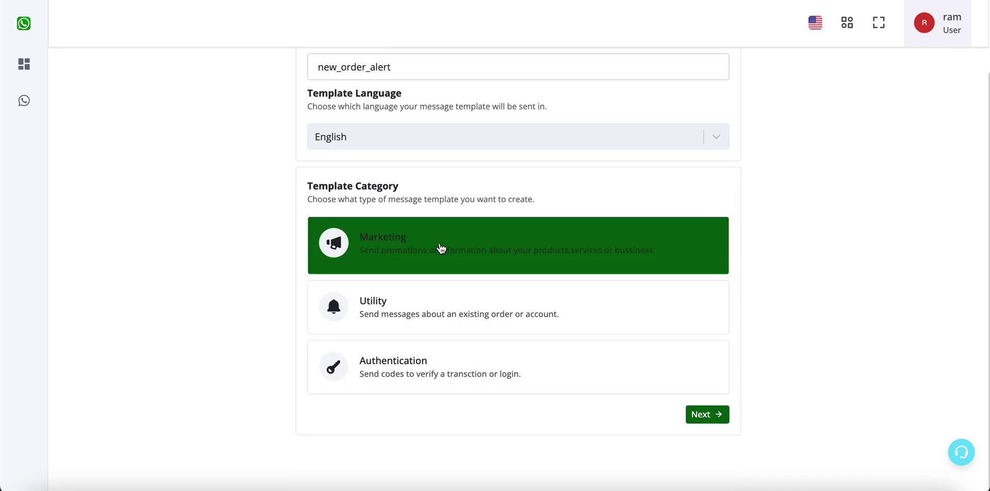
{"action": "scroll", "coordinate": [752, 270], "scroll_direction": "up", "scroll_amount": 2}
{"action": "left_click", "coordinate": [714, 476]}
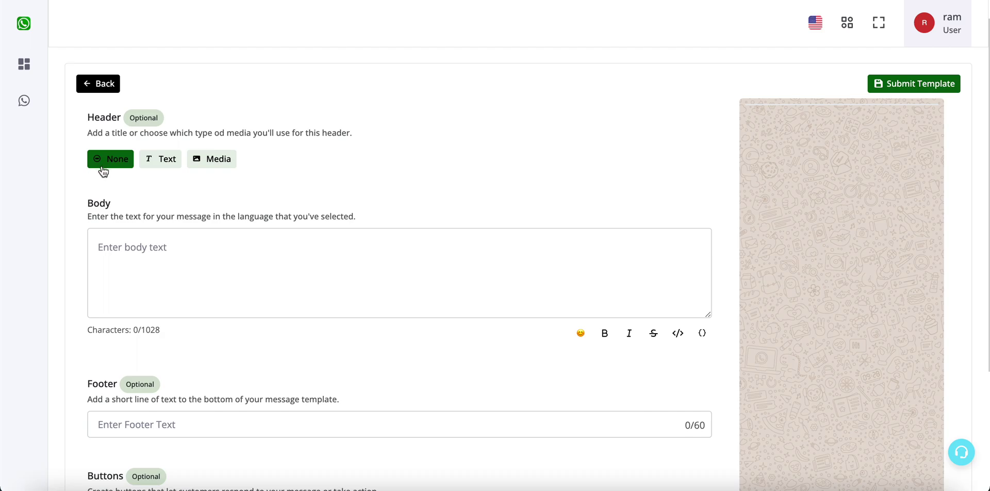
Step: Set the header type to Media with Image as the format
{"action": "left_click", "coordinate": [160, 159]}
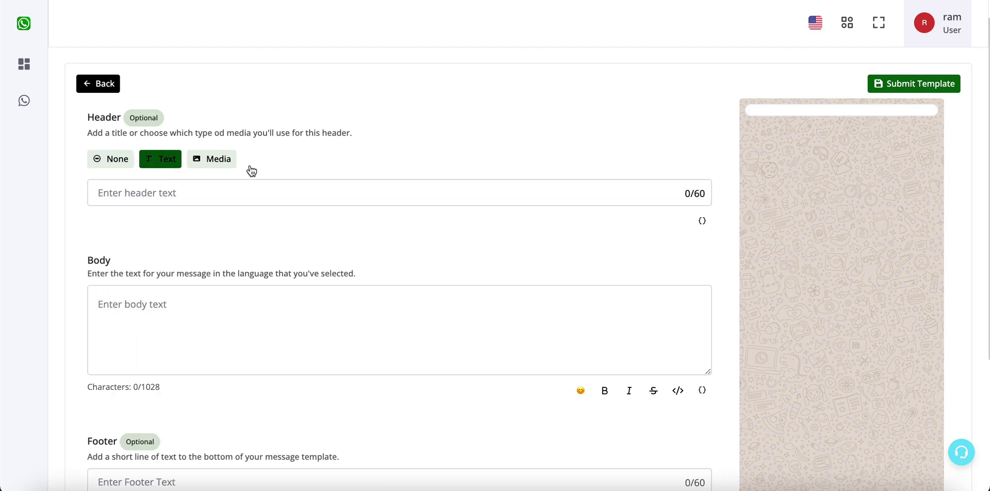
{"action": "left_click", "coordinate": [245, 203]}
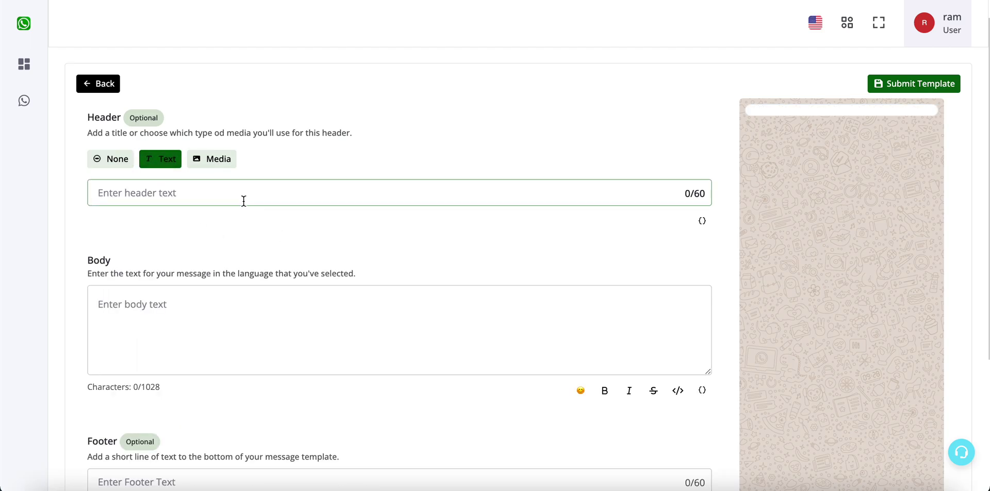
{"action": "left_click", "coordinate": [214, 164]}
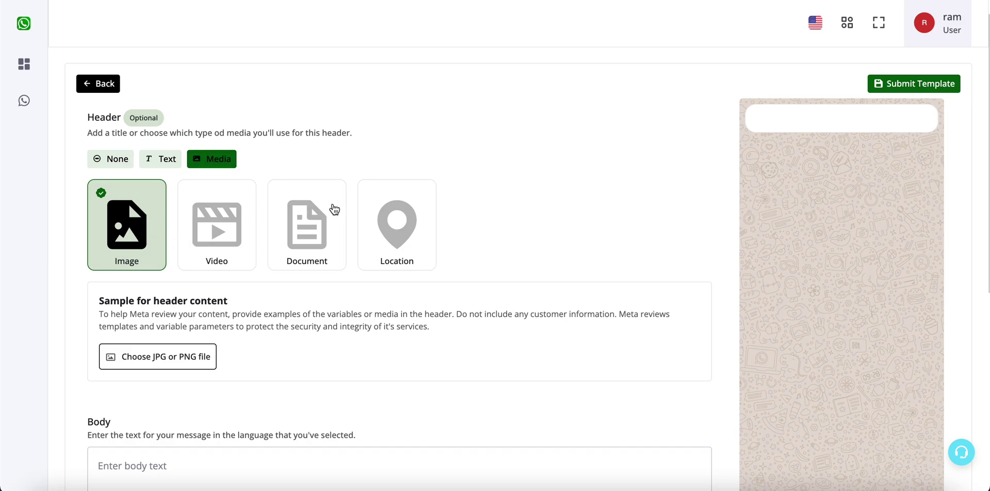
{"action": "left_click", "coordinate": [401, 219]}
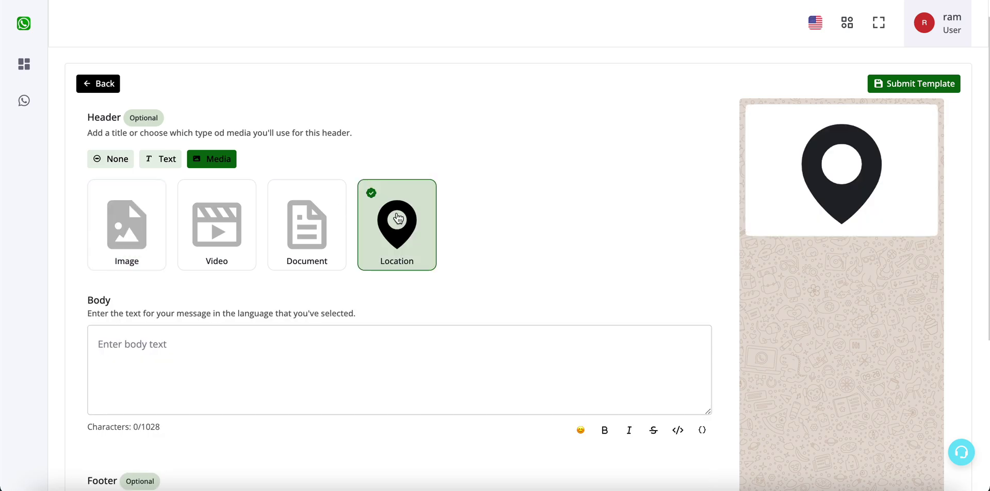
{"action": "left_click", "coordinate": [298, 229]}
{"action": "left_click", "coordinate": [246, 222]}
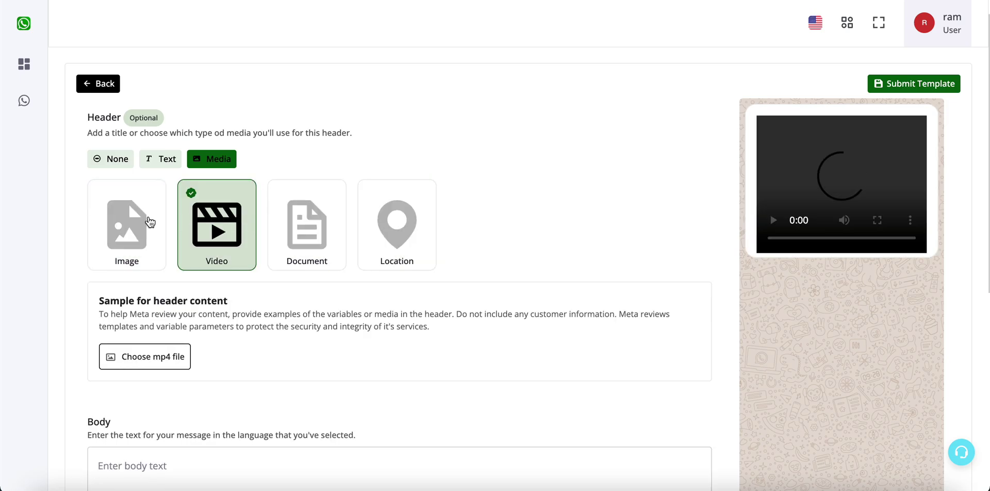
{"action": "left_click", "coordinate": [149, 222]}
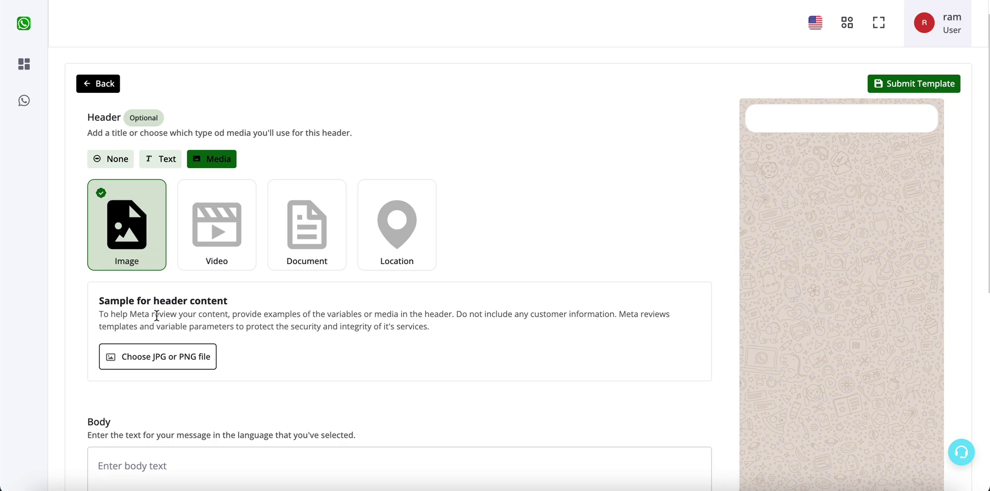
{"action": "left_click_drag", "start_coordinate": [113, 301], "coordinate": [196, 352]}
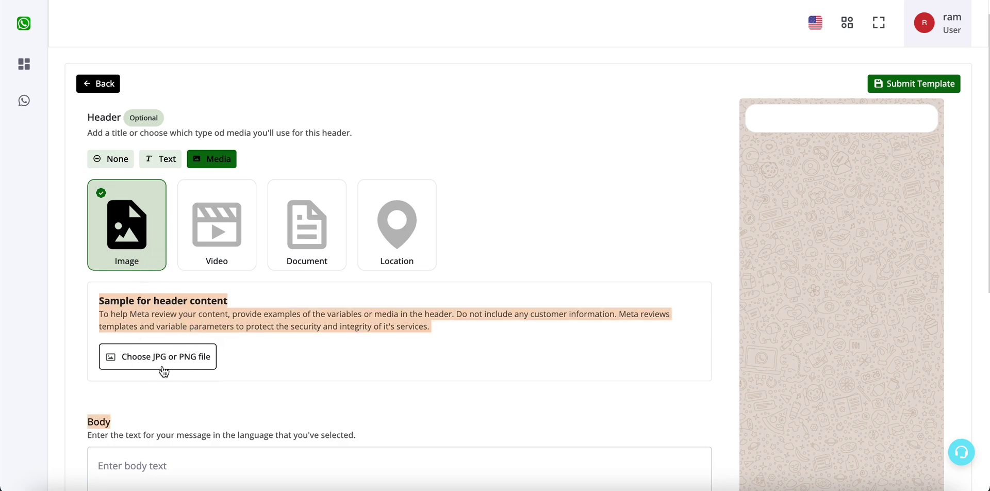
{"action": "left_click", "coordinate": [199, 322]}
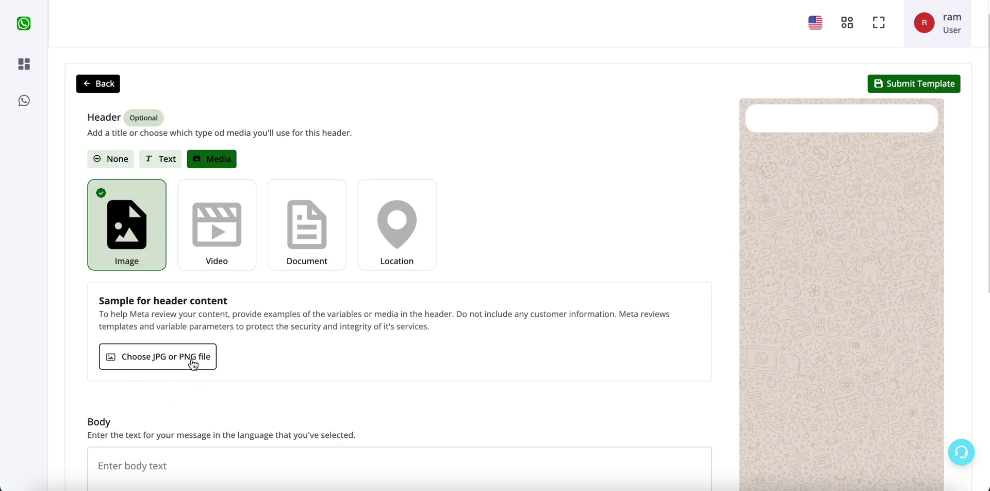
Step: Upload Main Banner 1.png from Downloads as the header sample image
{"action": "left_click", "coordinate": [147, 366]}
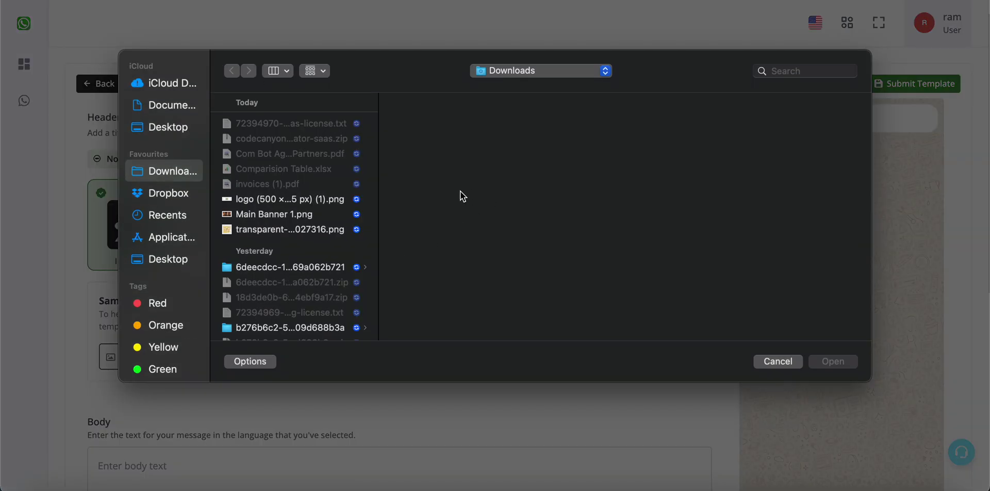
{"action": "left_click", "coordinate": [312, 219]}
{"action": "left_click", "coordinate": [828, 363]}
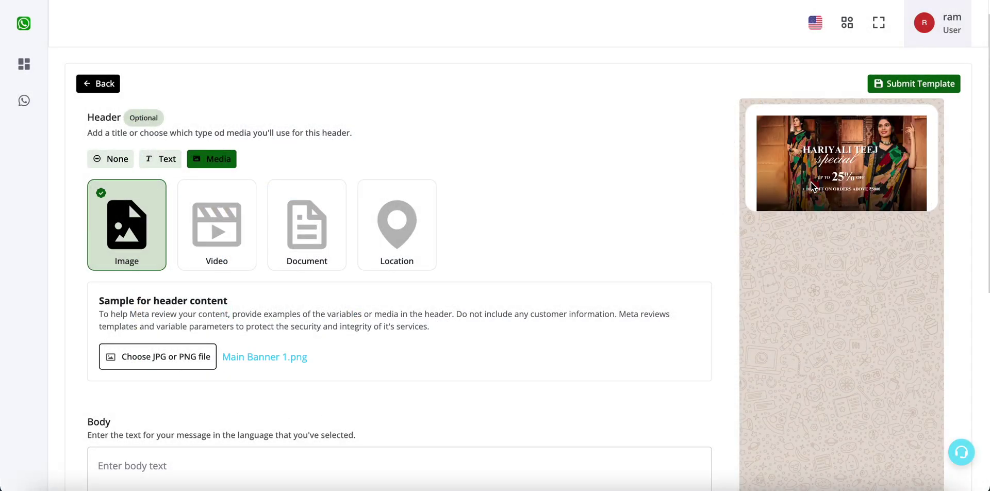
{"action": "scroll", "coordinate": [505, 231], "scroll_direction": "down", "scroll_amount": 5}
Step: Write the body 'Hello {{1}}' followed by 'Thanks for your order. Checkout our new Teej Collection'
{"action": "left_click", "coordinate": [434, 246]}
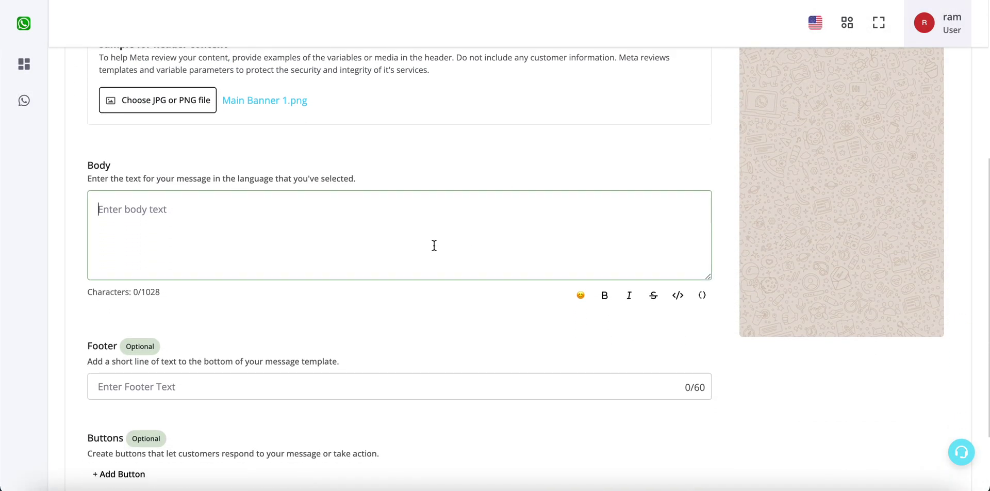
{"action": "type", "text": "Hello"}
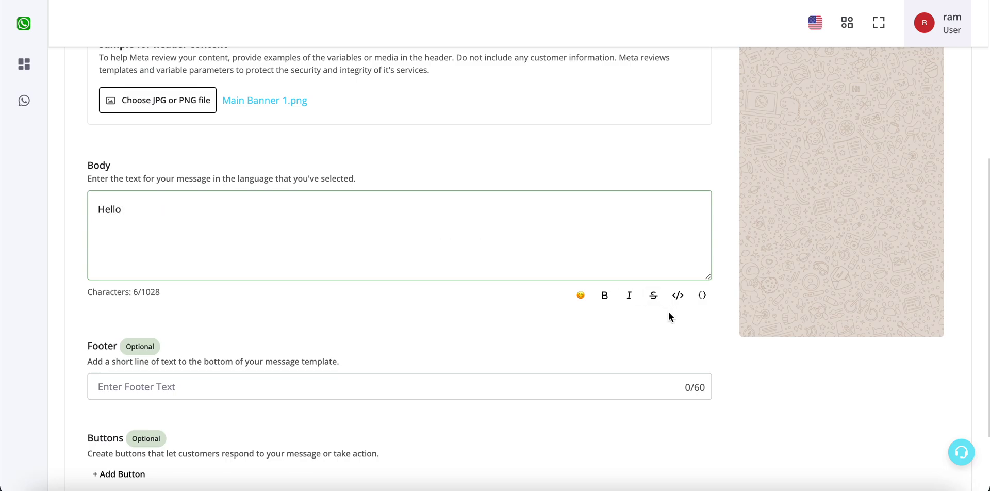
{"action": "left_click", "coordinate": [703, 296]}
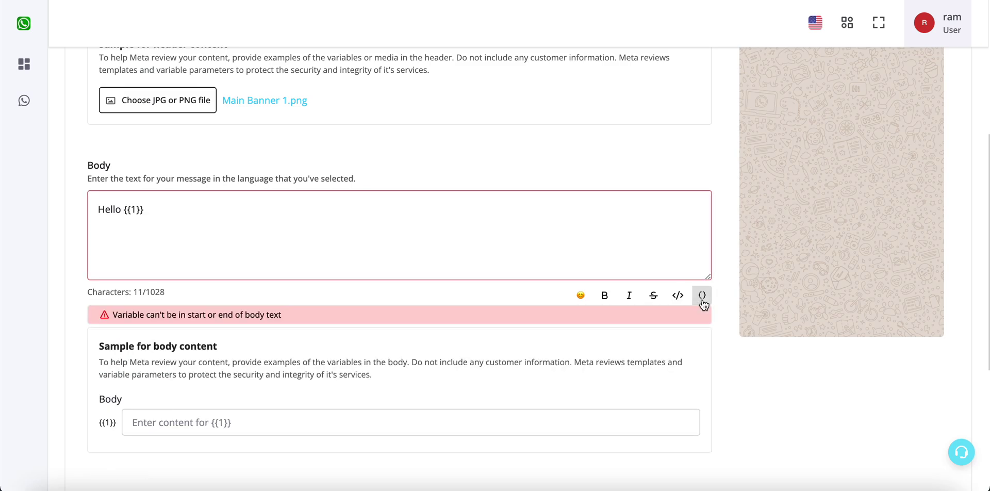
{"action": "scroll", "coordinate": [859, 138], "scroll_direction": "up", "scroll_amount": 4}
{"action": "scroll", "coordinate": [859, 138], "scroll_direction": "up", "scroll_amount": 2}
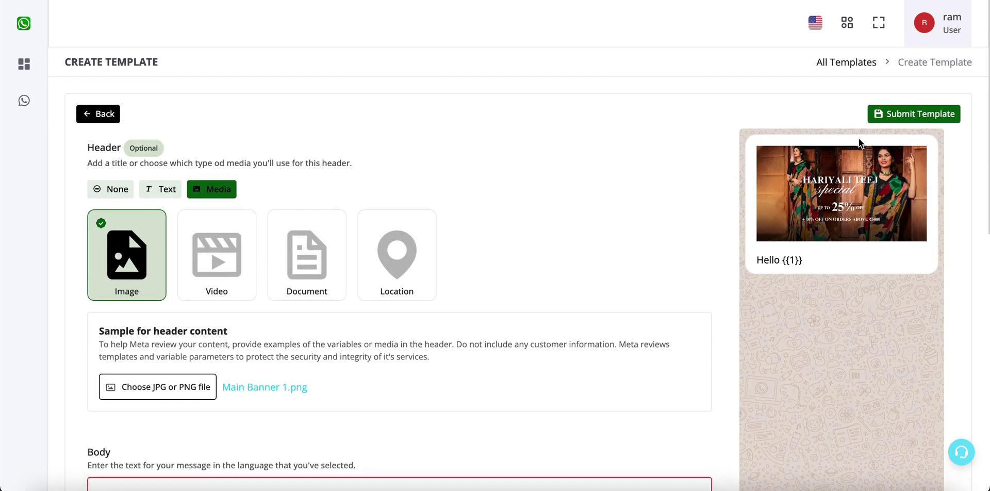
{"action": "scroll", "coordinate": [825, 149], "scroll_direction": "down", "scroll_amount": 6}
{"action": "left_click", "coordinate": [147, 223]}
{"action": "left_click_drag", "start_coordinate": [147, 222], "coordinate": [125, 225]}
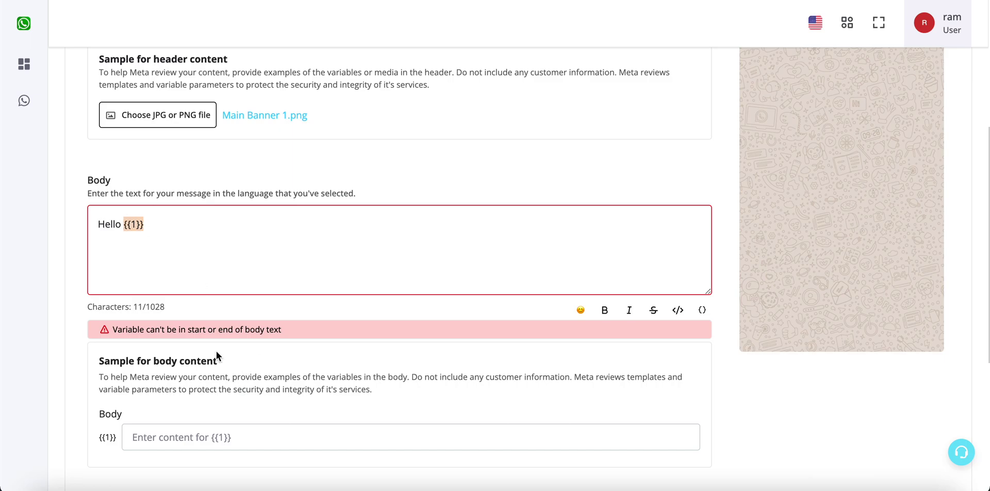
{"action": "double_click", "coordinate": [135, 329]}
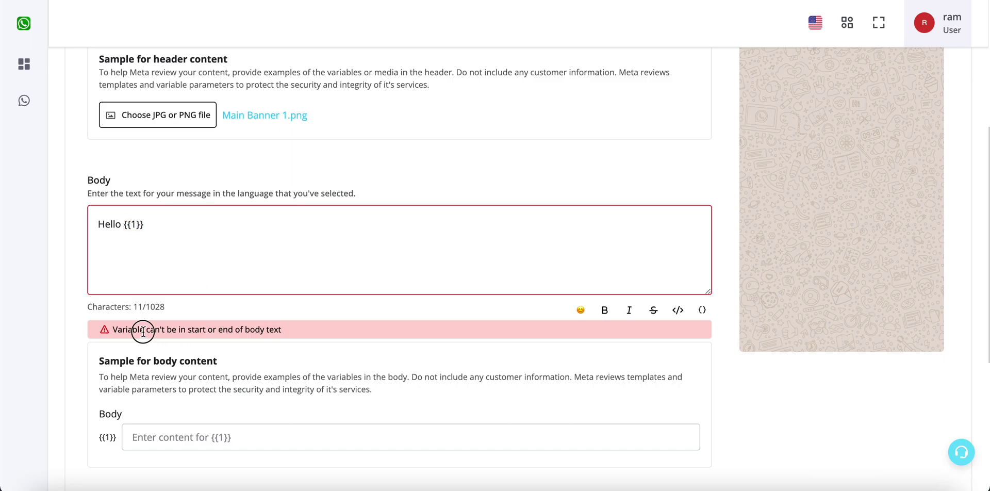
{"action": "left_click", "coordinate": [196, 227]}
{"action": "type", "text": "Thanks "}
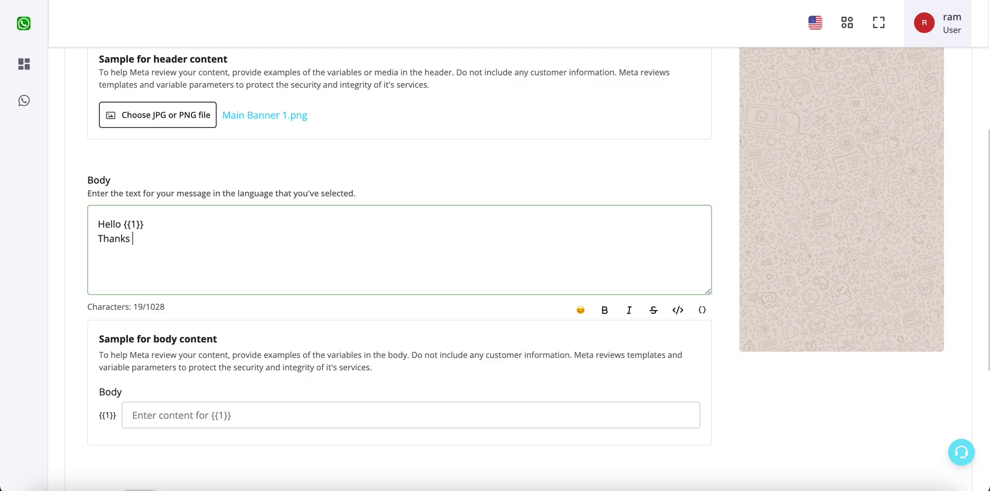
{"action": "type", "text": "for your order. Checkout our "}
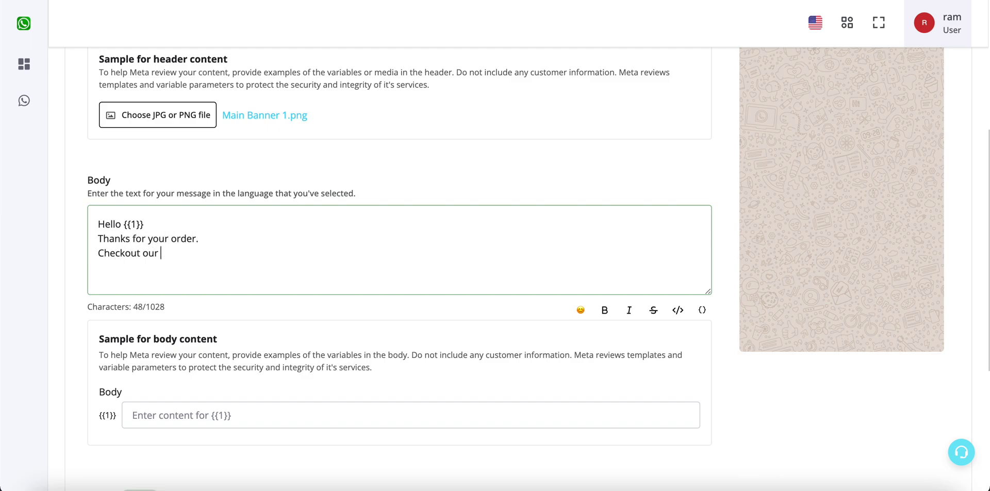
{"action": "type", "text": "new Teej Collection"}
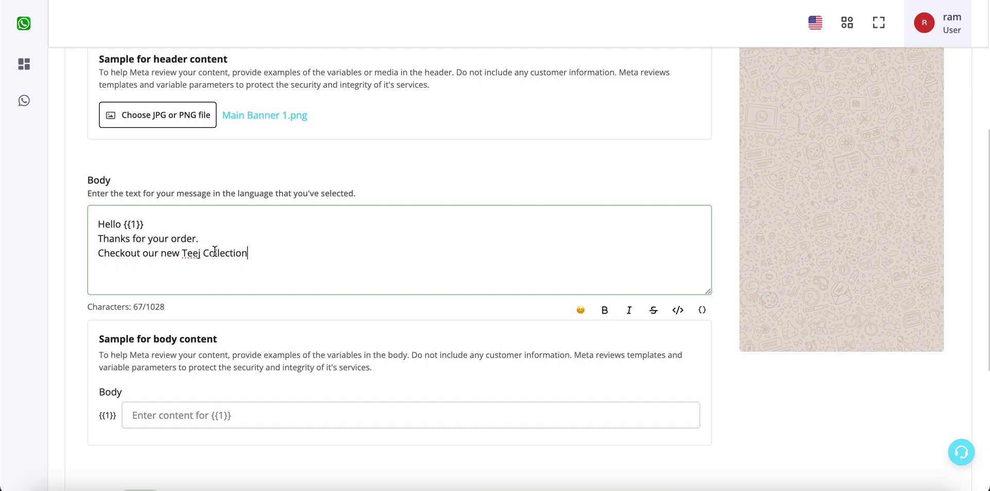
Step: Add a {{2}} variable on its own 'Website Link ->' line after Teej Collection
{"action": "left_click_drag", "start_coordinate": [183, 253], "coordinate": [239, 254]}
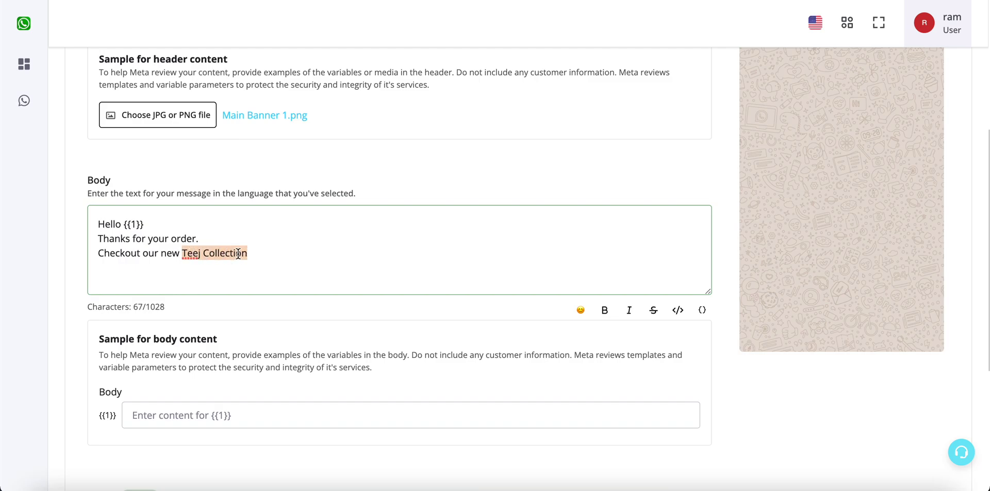
{"action": "left_click", "coordinate": [701, 310]}
{"action": "left_click", "coordinate": [246, 254]}
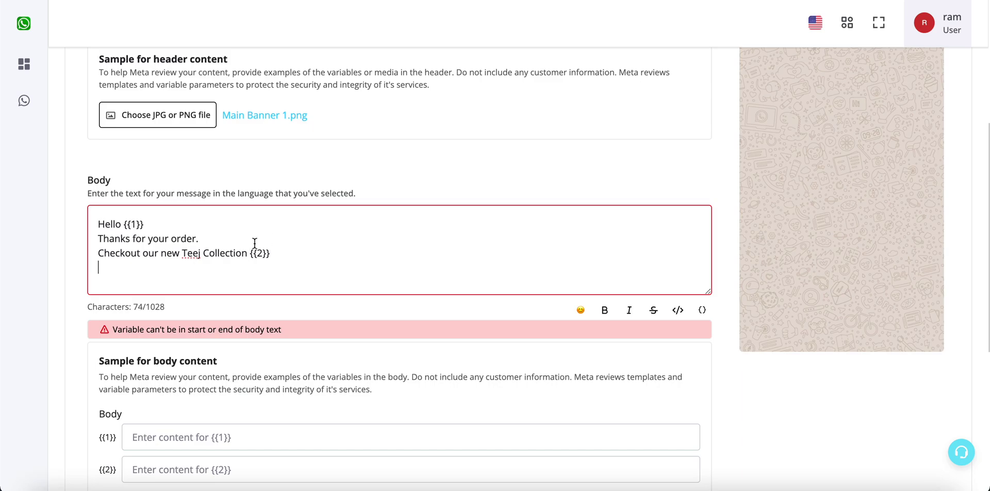
{"action": "key", "text": "Return"}
{"action": "type", "text": "Website Link -"}
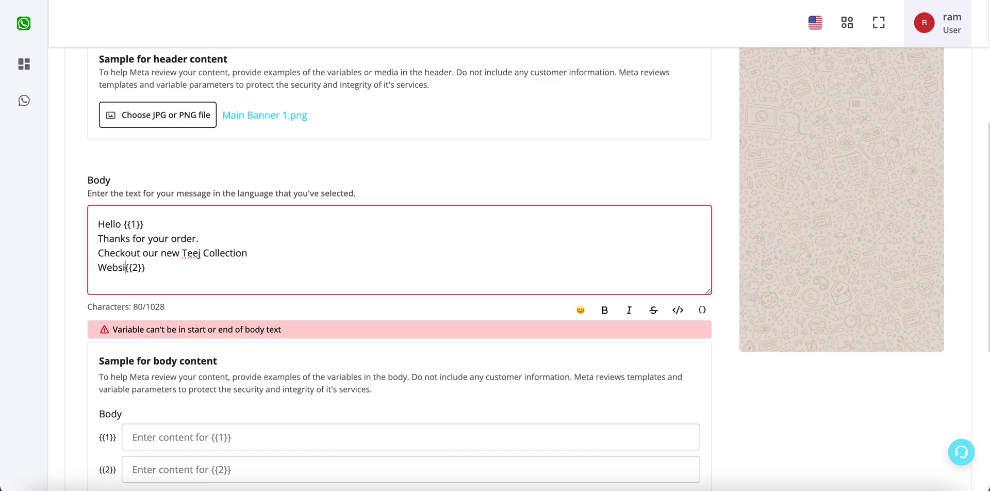
{"action": "type", "text": ">"}
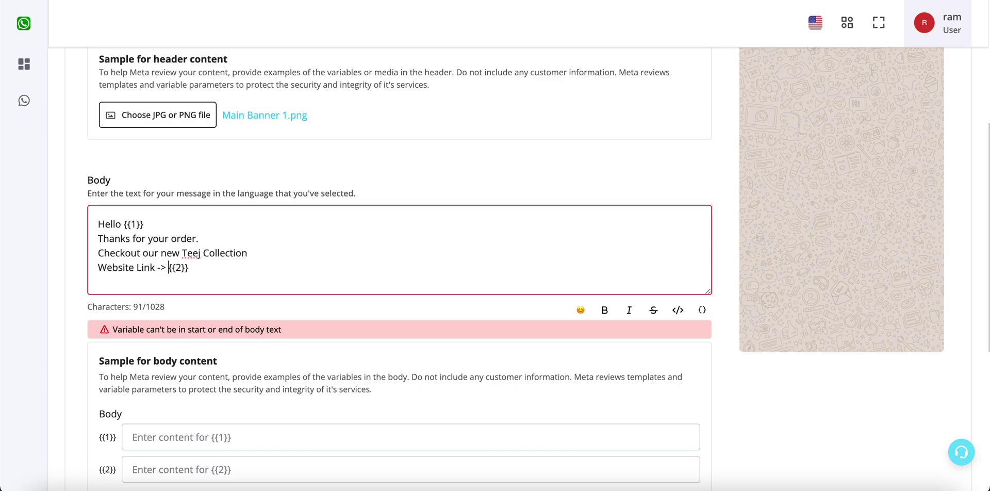
{"action": "left_click", "coordinate": [265, 260]}
Step: End the body with a 'Thanks' line and select the 'Thanks for your order.' line
{"action": "key", "text": "Return"}
{"action": "type", "text": "Order"}
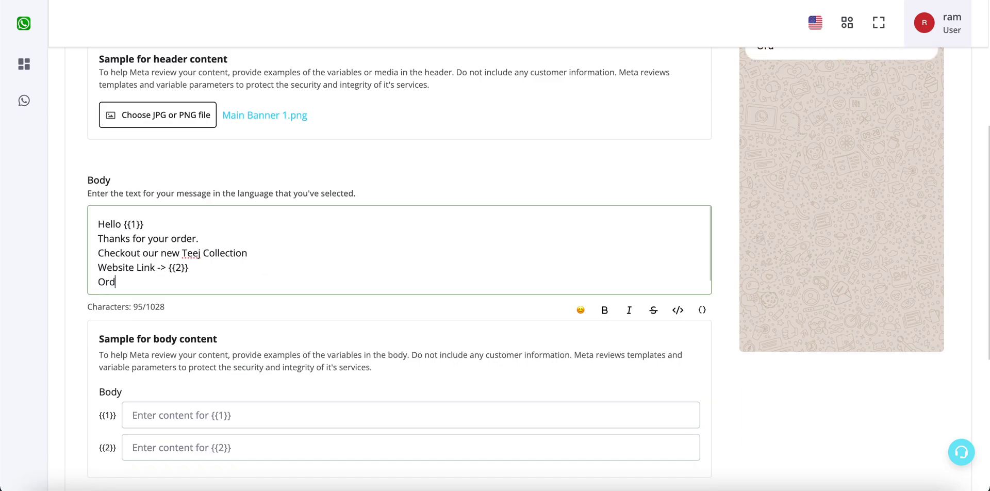
{"action": "key", "text": "BackSpace"}
{"action": "key", "text": "BackSpace"}
{"action": "key", "text": "BackSpace"}
{"action": "key", "text": "BackSpace"}
{"action": "key", "text": "BackSpace"}
{"action": "type", "text": "Thanks"}
{"action": "left_click", "coordinate": [266, 238]}
{"action": "left_click_drag", "start_coordinate": [97, 239], "coordinate": [250, 239]}
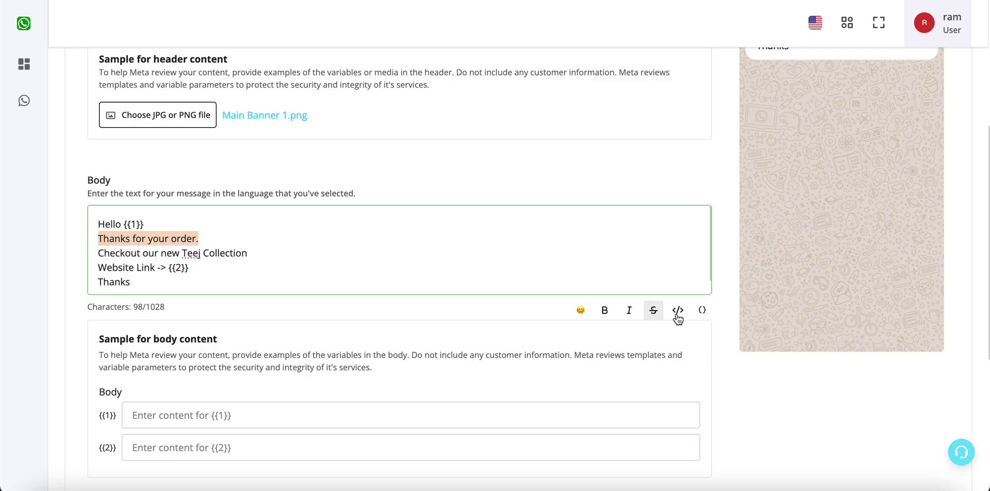
Step: Make the 'Thanks for your order.' line bold and refresh the preview
{"action": "scroll", "coordinate": [798, 295], "scroll_direction": "up", "scroll_amount": 1}
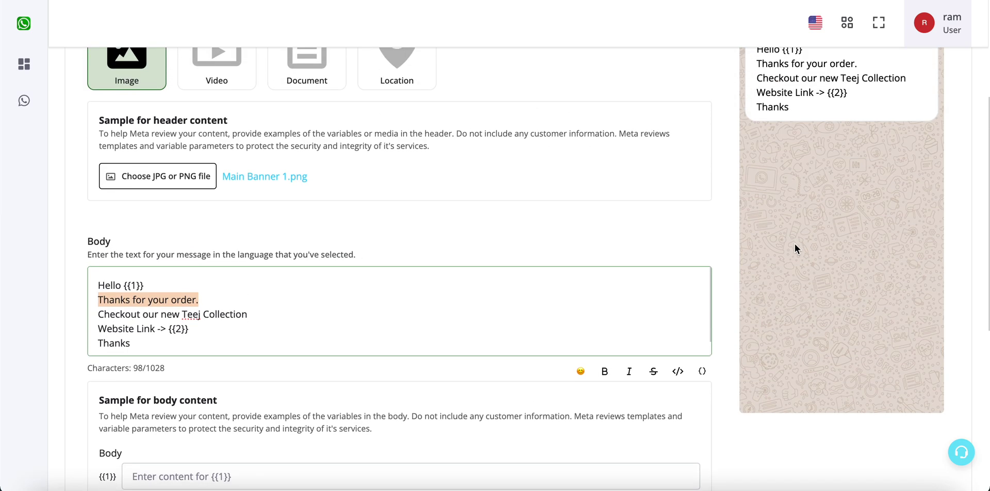
{"action": "scroll", "coordinate": [797, 251], "scroll_direction": "down", "scroll_amount": 2}
{"action": "left_click", "coordinate": [605, 271]}
{"action": "left_click", "coordinate": [100, 199]}
{"action": "left_click_drag", "start_coordinate": [100, 199], "coordinate": [214, 198]}
{"action": "left_click", "coordinate": [216, 197]}
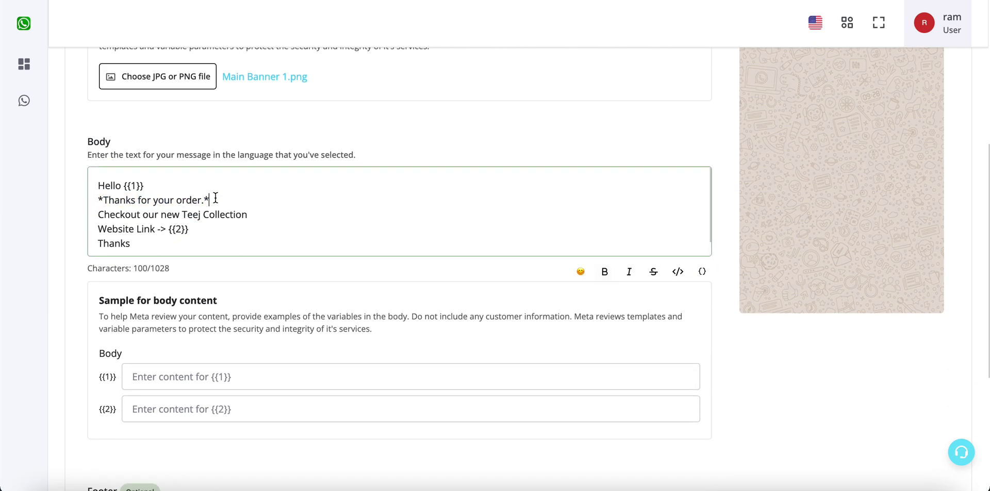
{"action": "left_click", "coordinate": [216, 198]}
{"action": "scroll", "coordinate": [601, 287], "scroll_direction": "up", "scroll_amount": 3}
{"action": "scroll", "coordinate": [600, 287], "scroll_direction": "up", "scroll_amount": 1}
{"action": "left_click", "coordinate": [757, 166]}
{"action": "left_click", "coordinate": [866, 164]}
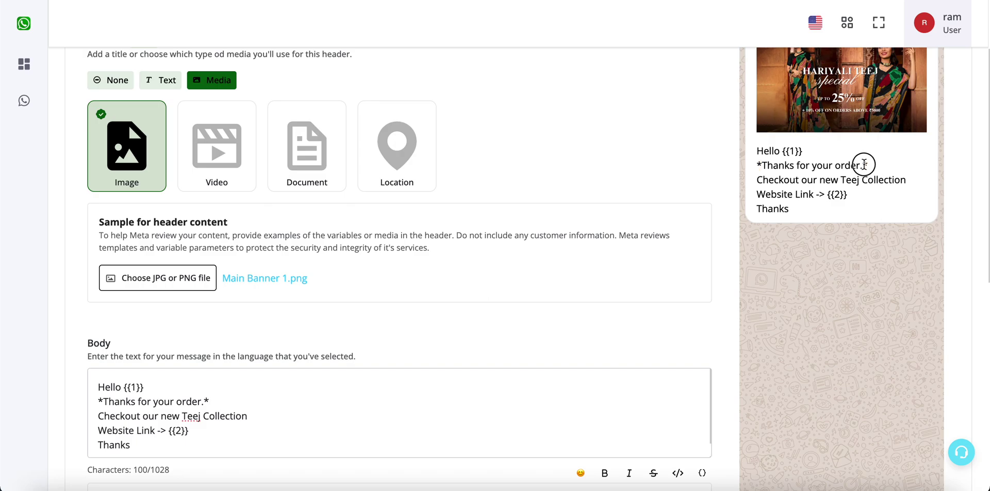
{"action": "scroll", "coordinate": [714, 333], "scroll_direction": "down", "scroll_amount": 5}
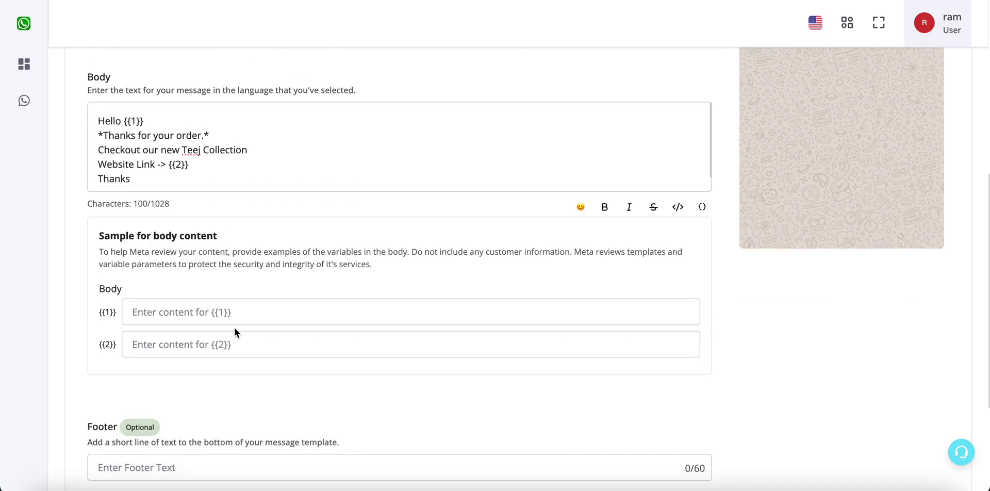
{"action": "scroll", "coordinate": [234, 327], "scroll_direction": "up", "scroll_amount": 2}
{"action": "left_click_drag", "start_coordinate": [212, 297], "coordinate": [95, 232]}
{"action": "scroll", "coordinate": [281, 353], "scroll_direction": "down", "scroll_amount": 2}
{"action": "left_click", "coordinate": [281, 320]}
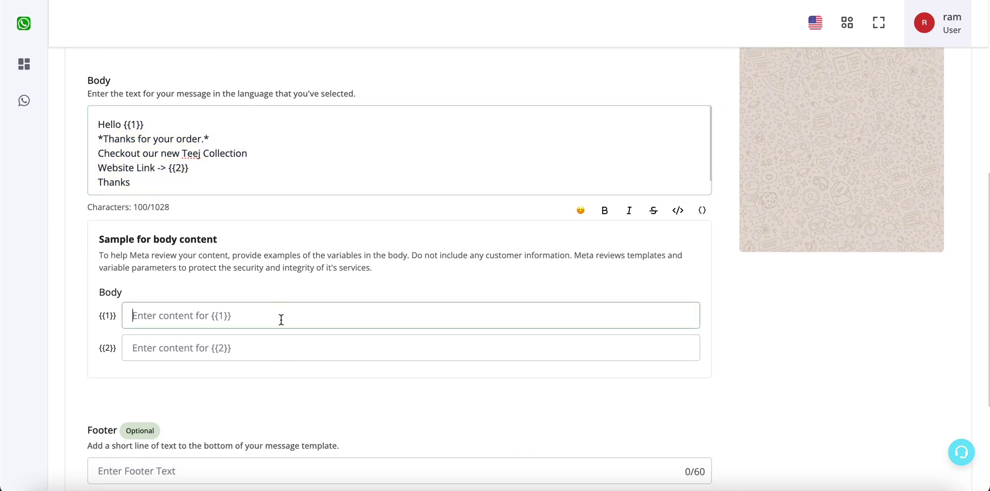
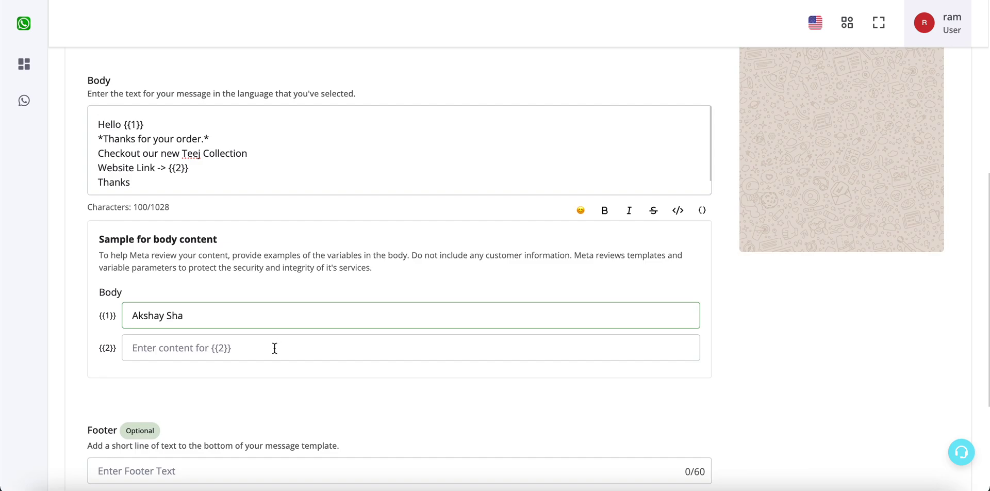
{"action": "left_click", "coordinate": [275, 345]}
{"action": "type", "text": "ht"}
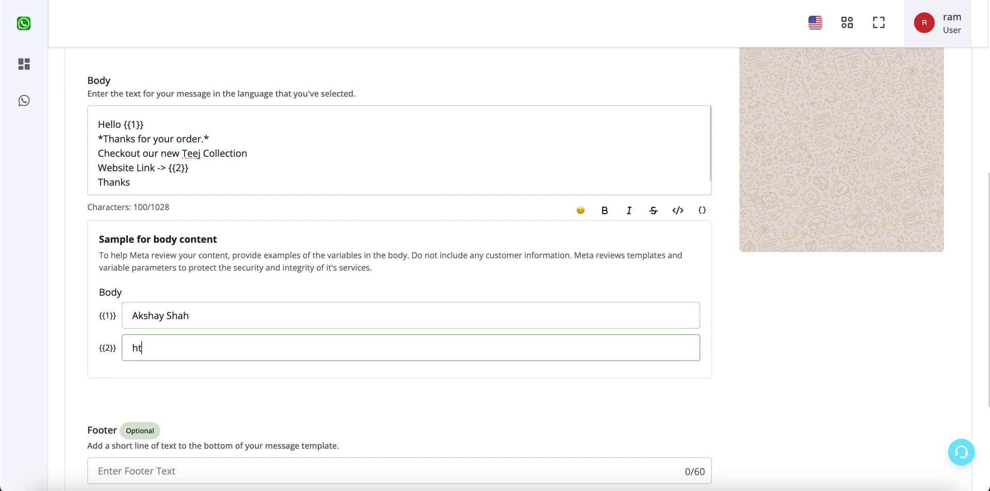
{"action": "type", "text": "tps://google.com"}
{"action": "left_click", "coordinate": [295, 383]}
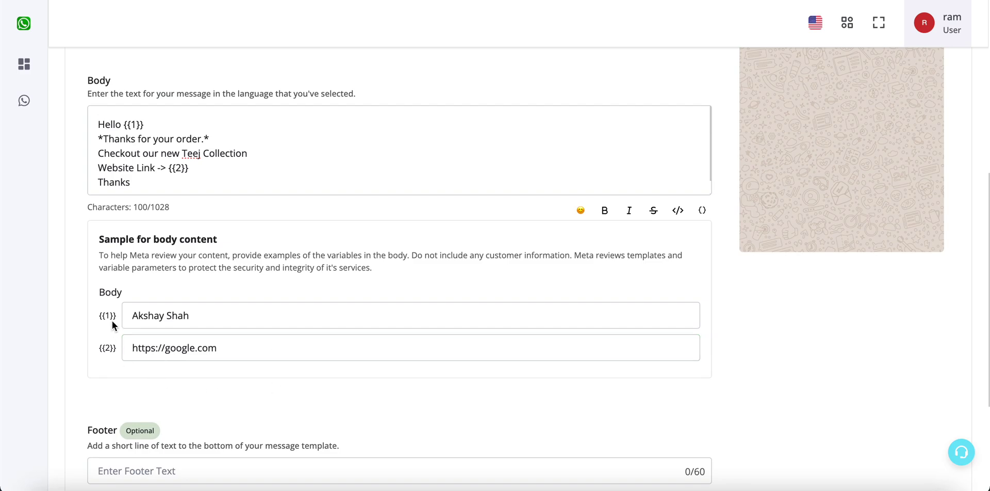
{"action": "scroll", "coordinate": [195, 201], "scroll_direction": "up", "scroll_amount": 1}
{"action": "left_click", "coordinate": [196, 191]}
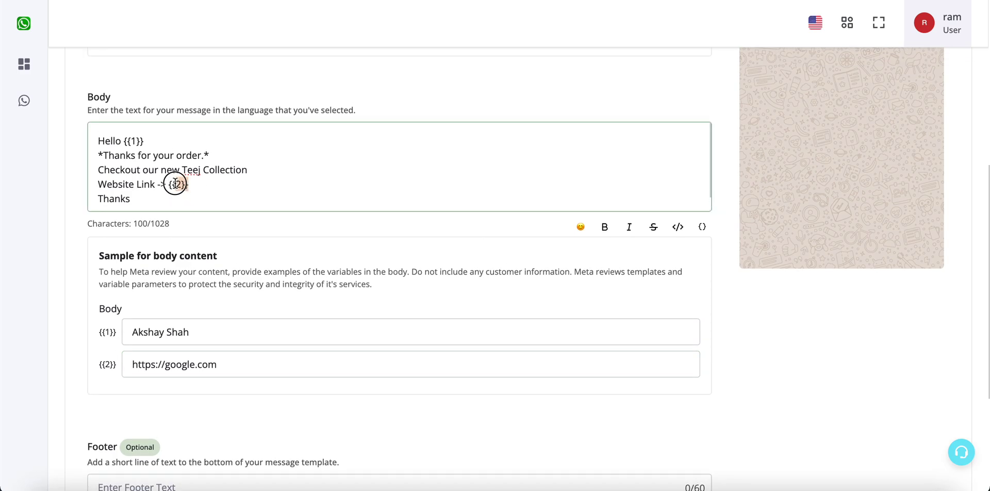
{"action": "left_click", "coordinate": [142, 135]}
{"action": "left_click_drag", "start_coordinate": [141, 135], "coordinate": [127, 138]}
{"action": "scroll", "coordinate": [276, 340], "scroll_direction": "down", "scroll_amount": 4}
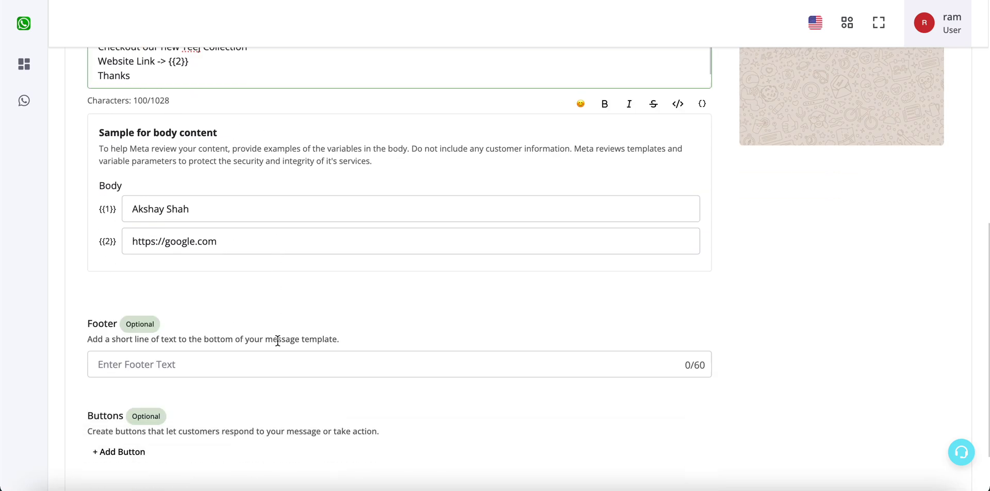
Step: Type 'To Unsubscribe Press Stop' into the Footer field, correcting the typo
{"action": "left_click", "coordinate": [562, 292]}
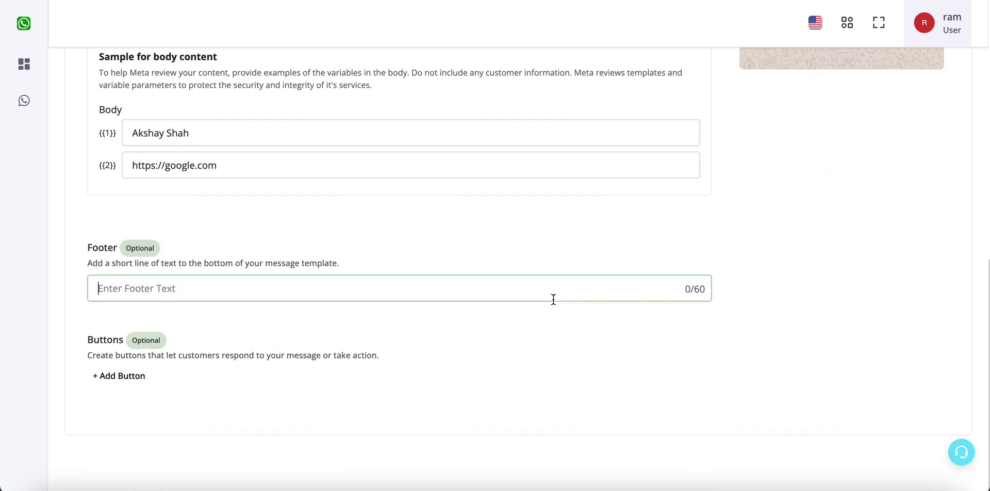
{"action": "scroll", "coordinate": [803, 214], "scroll_direction": "up", "scroll_amount": 10}
{"action": "scroll", "coordinate": [803, 215], "scroll_direction": "down", "scroll_amount": 10}
{"action": "type", "text": "To Unsibs"}
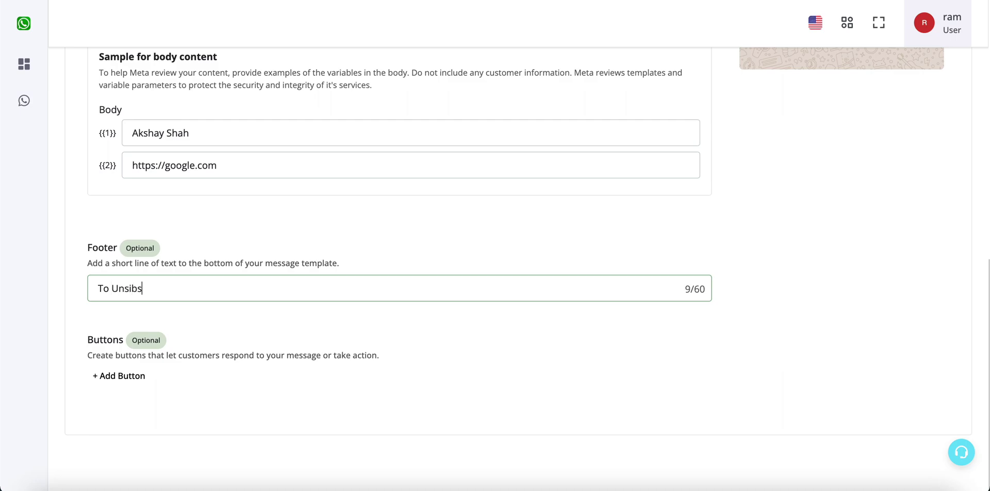
{"action": "key", "text": "BackSpace"}
{"action": "key", "text": "BackSpace"}
{"action": "key", "text": "BackSpace"}
{"action": "key", "text": "BackSpace"}
{"action": "type", "text": "ubscribe Press Stop"}
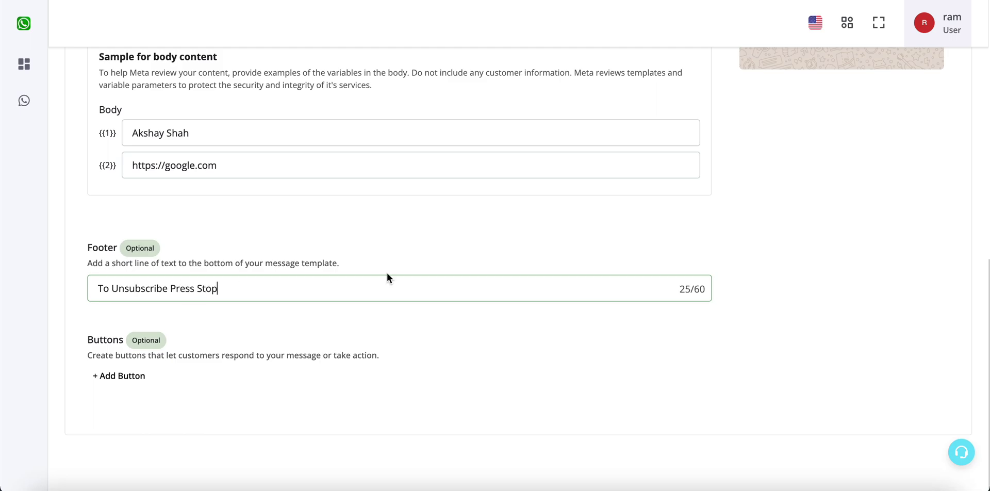
Step: Open the + Add Button list showing quick reply, call phone number and visit website
{"action": "scroll", "coordinate": [556, 237], "scroll_direction": "up", "scroll_amount": 8}
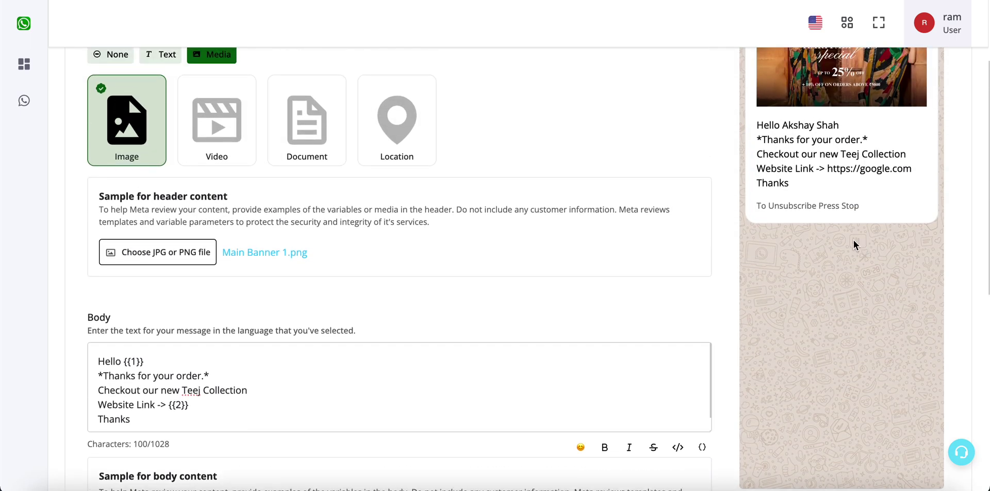
{"action": "triple_click", "coordinate": [835, 202]}
{"action": "scroll", "coordinate": [835, 204], "scroll_direction": "down", "scroll_amount": 5}
{"action": "scroll", "coordinate": [314, 256], "scroll_direction": "down", "scroll_amount": 3}
{"action": "left_click", "coordinate": [136, 376]}
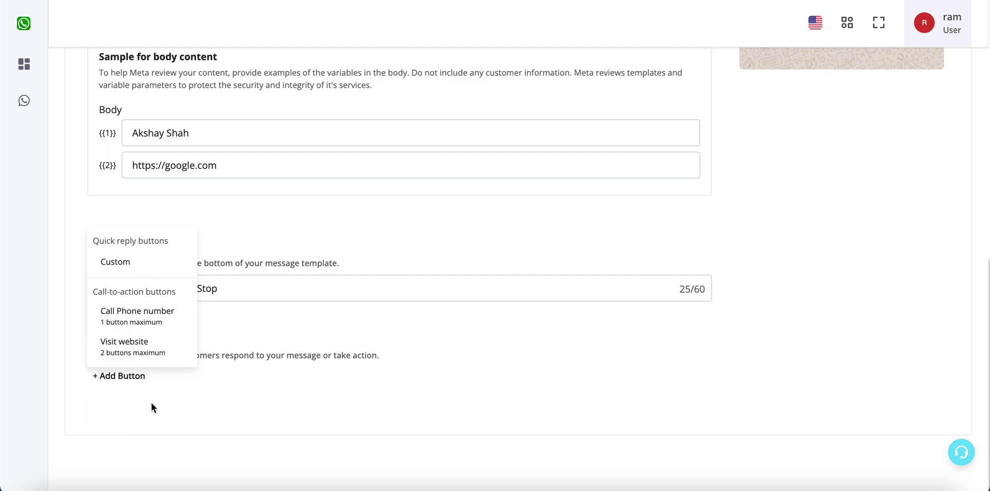
{"action": "left_click", "coordinate": [144, 351]}
{"action": "scroll", "coordinate": [327, 381], "scroll_direction": "down", "scroll_amount": 3}
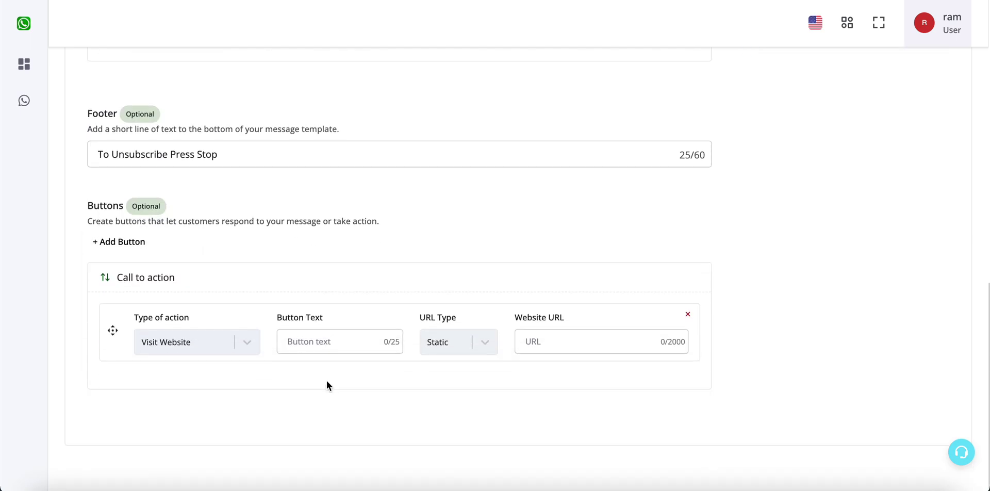
{"action": "left_click", "coordinate": [335, 323]}
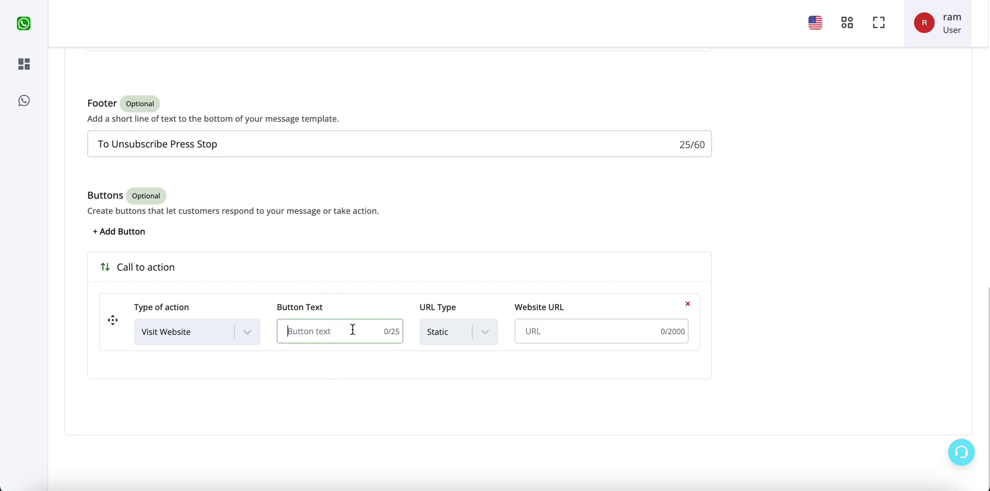
{"action": "type", "text": "Visit Website"}
{"action": "left_click", "coordinate": [487, 334]}
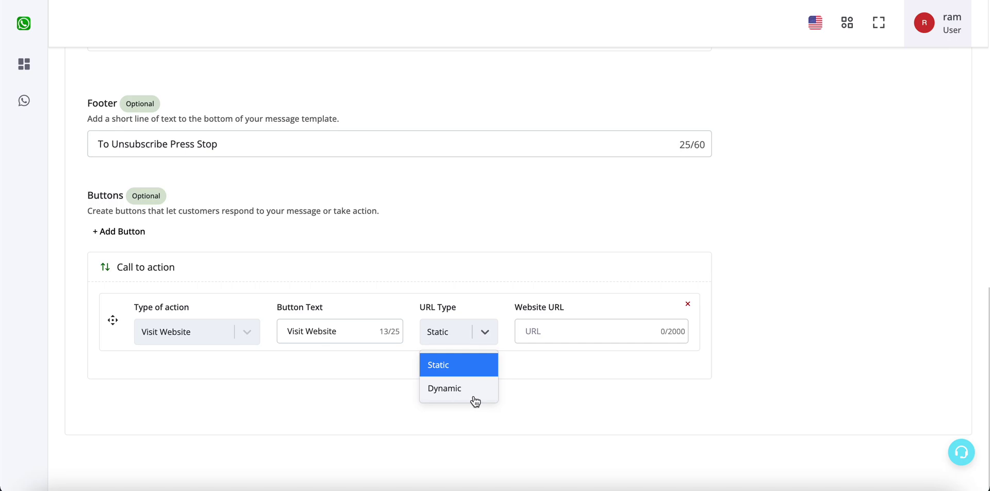
{"action": "left_click", "coordinate": [579, 330]}
{"action": "type", "text": "htt"}
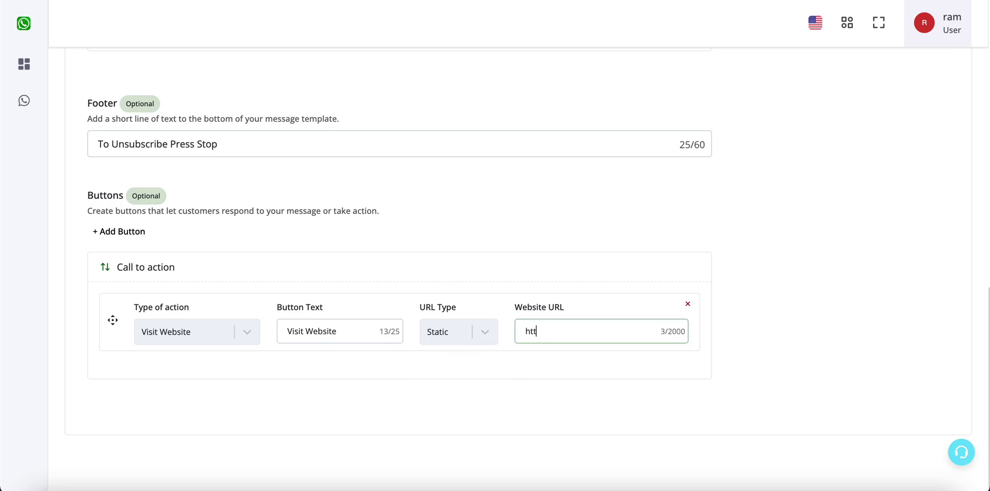
{"action": "type", "text": "ps://google.com"}
{"action": "left_click", "coordinate": [135, 234]}
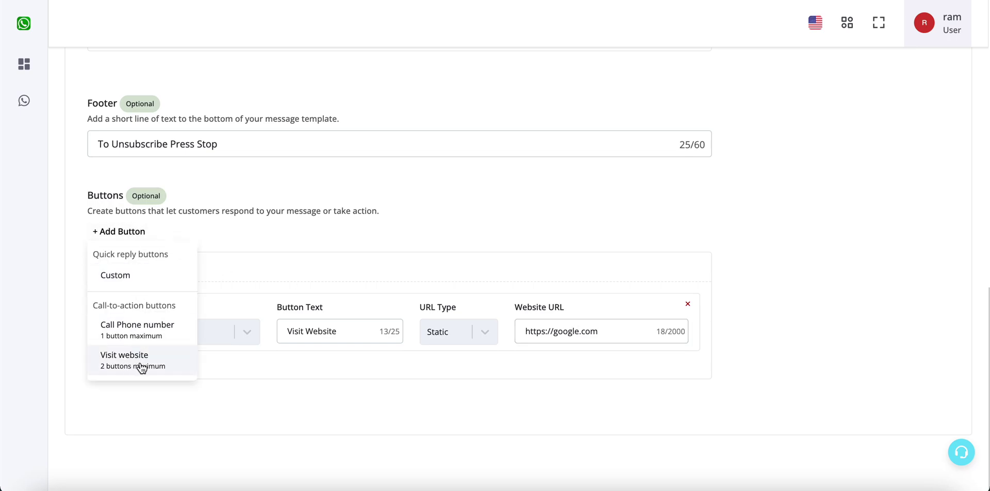
{"action": "left_click", "coordinate": [123, 361]}
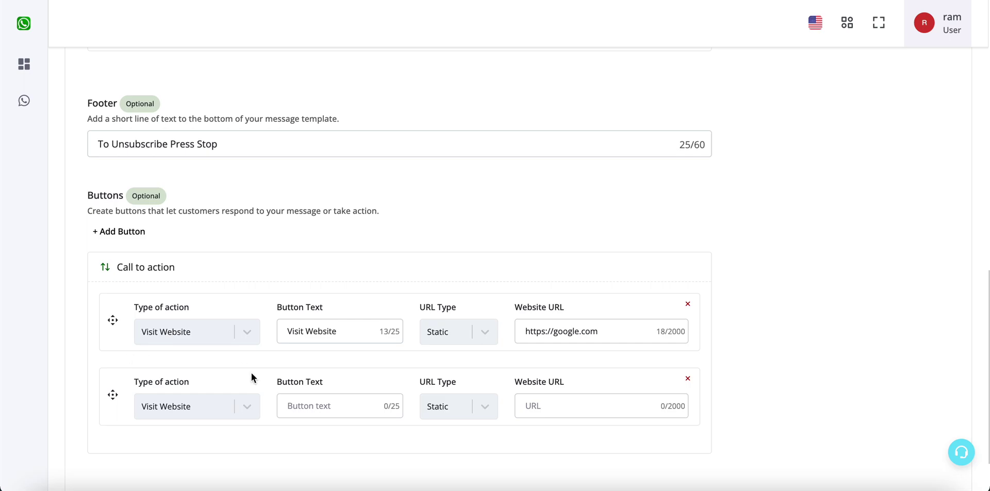
{"action": "scroll", "coordinate": [232, 392], "scroll_direction": "down", "scroll_amount": 2}
{"action": "left_click", "coordinate": [350, 328]}
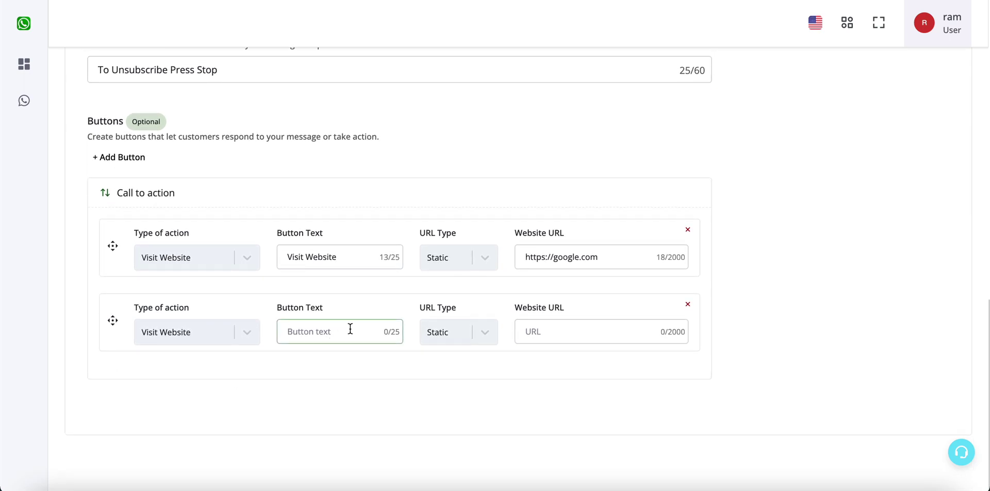
{"action": "type", "text": "T"}
{"action": "left_click", "coordinate": [473, 335]}
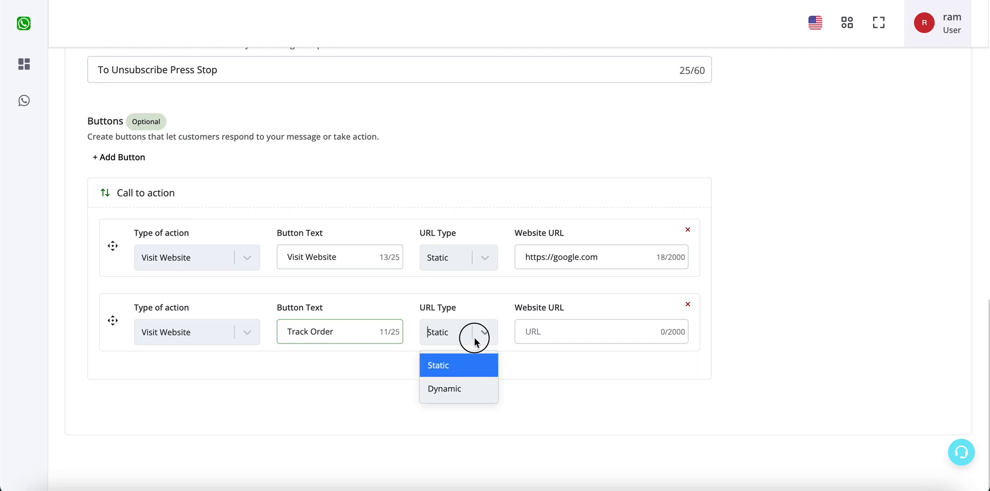
{"action": "left_click", "coordinate": [464, 394]}
{"action": "left_click", "coordinate": [583, 332]}
{"action": "type", "text": "ht"}
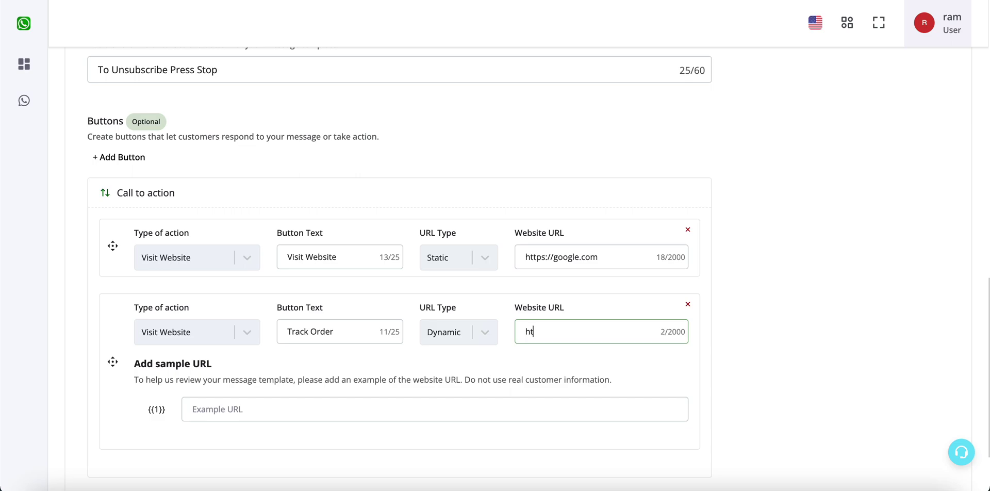
{"action": "type", "text": "tps://google.com"}
{"action": "scroll", "coordinate": [445, 325], "scroll_direction": "down", "scroll_amount": 1}
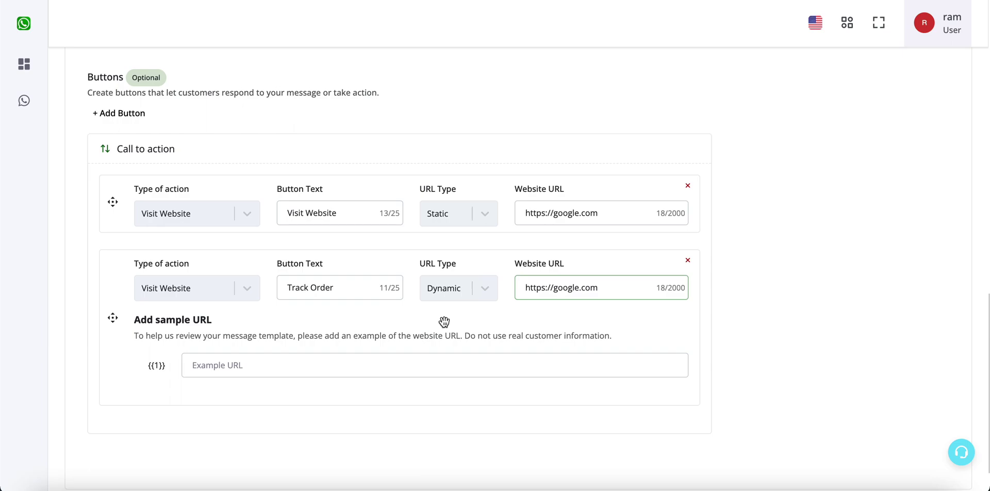
{"action": "triple_click", "coordinate": [616, 287]}
{"action": "key", "text": "ctrl+c"}
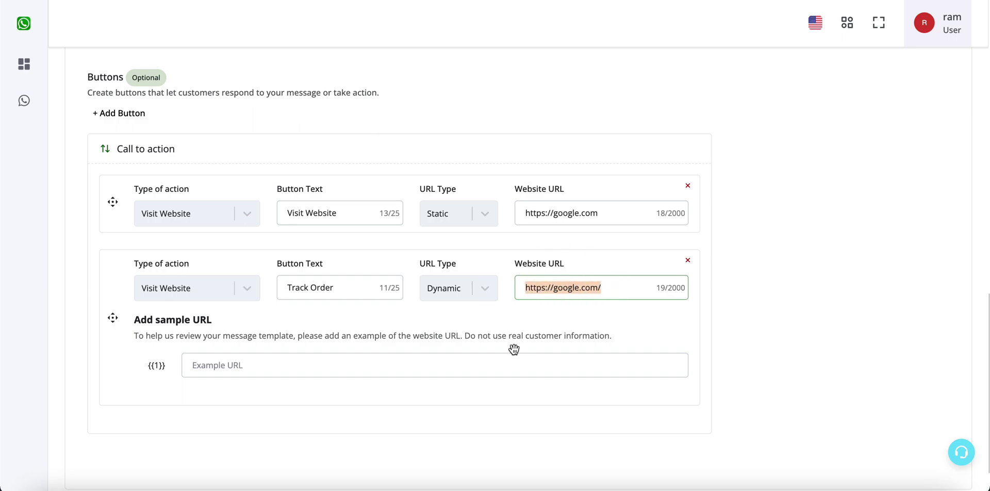
{"action": "left_click", "coordinate": [493, 366]}
{"action": "key", "text": "ctrl+v"}
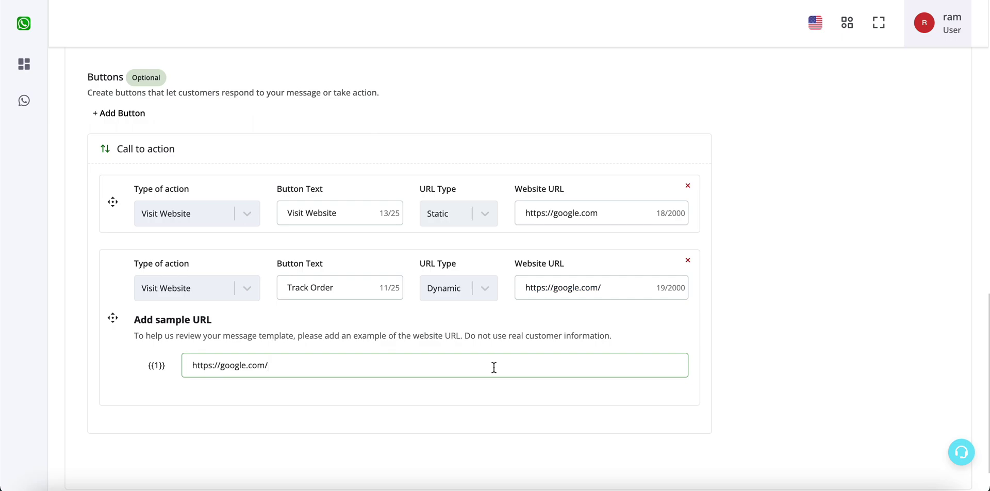
{"action": "type", "text": "ord"}
{"action": "key", "text": "BackSpace"}
{"action": "type", "text": "33"}
{"action": "left_click", "coordinate": [738, 333]}
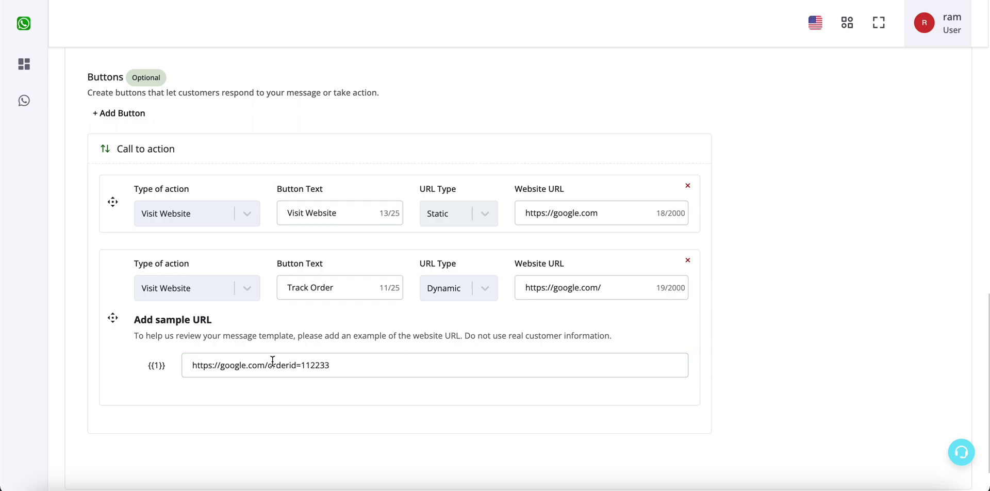
{"action": "left_click_drag", "start_coordinate": [332, 366], "coordinate": [269, 365]}
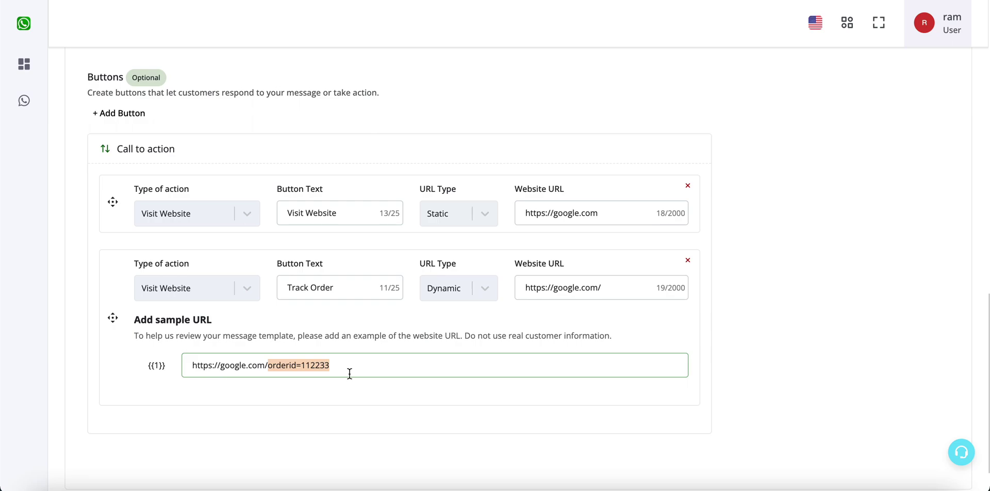
{"action": "scroll", "coordinate": [349, 374], "scroll_direction": "up", "scroll_amount": 3}
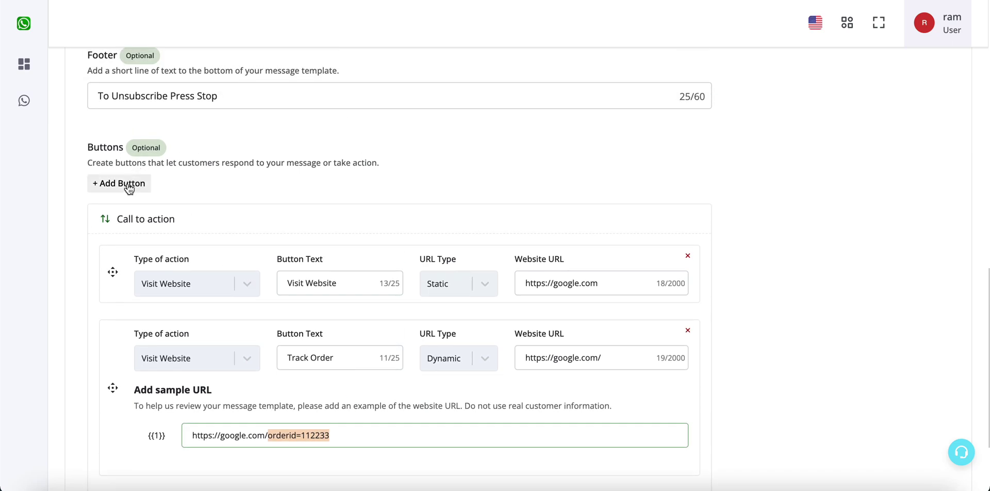
Step: Add a phone-number button labelled Call Now with country code +91 and the phone number
{"action": "left_click", "coordinate": [129, 189]}
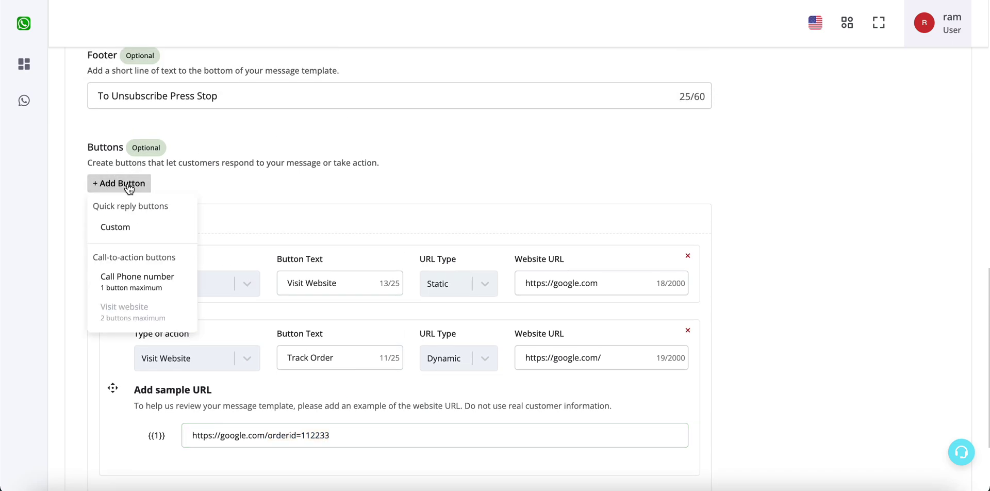
{"action": "left_click", "coordinate": [132, 282]}
{"action": "scroll", "coordinate": [132, 283], "scroll_direction": "down", "scroll_amount": 4}
{"action": "left_click", "coordinate": [361, 346]}
{"action": "type", "text": "Call Now"}
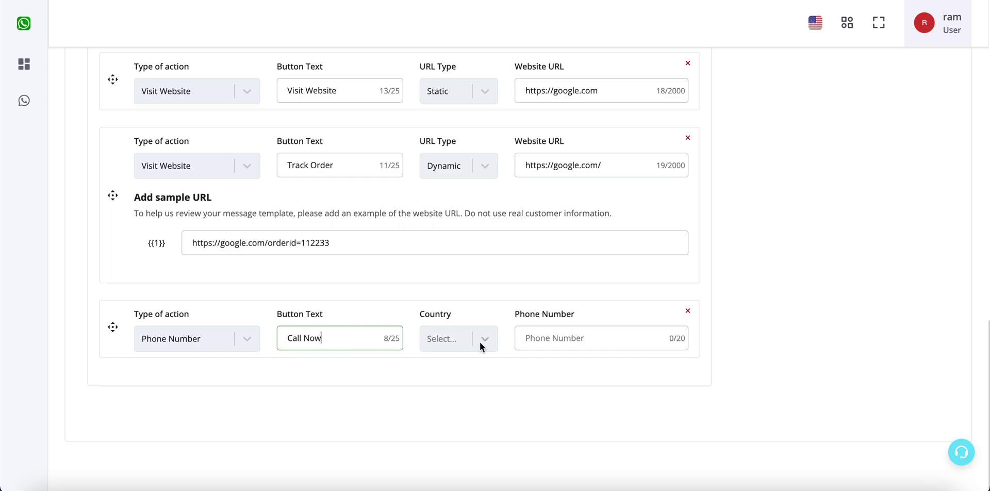
{"action": "left_click", "coordinate": [480, 346]}
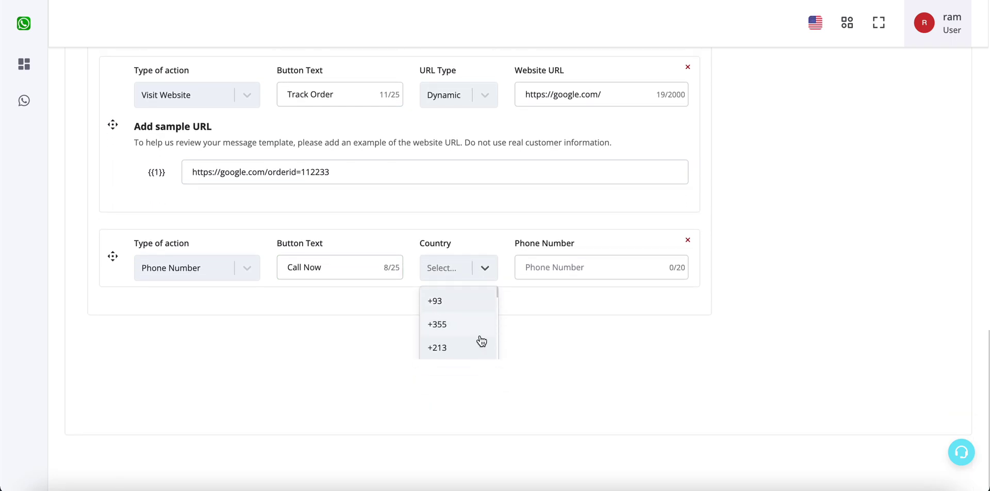
{"action": "type", "text": "+91"}
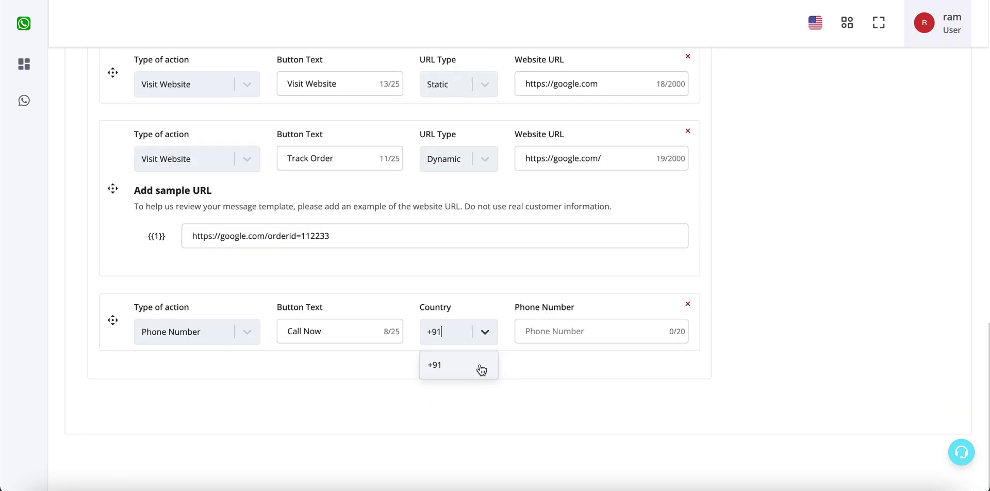
{"action": "left_click", "coordinate": [462, 365]}
{"action": "left_click", "coordinate": [554, 339]}
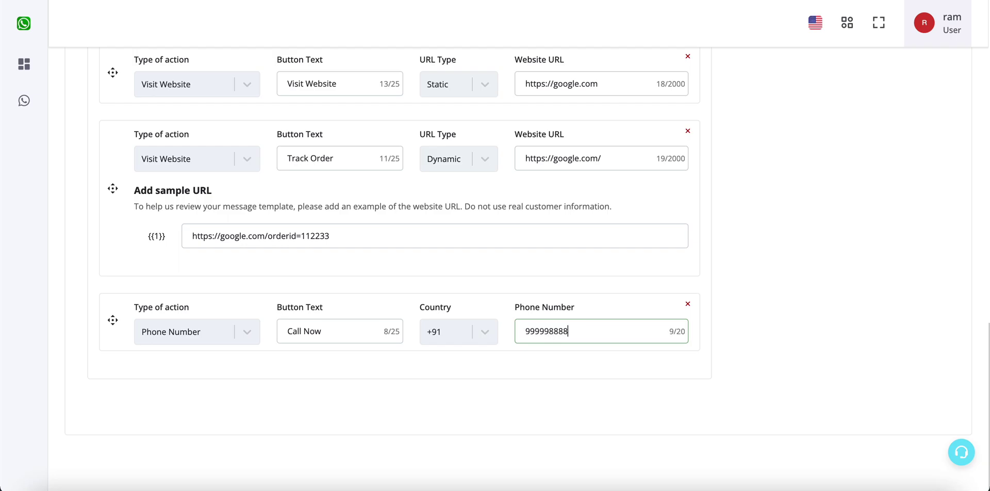
{"action": "scroll", "coordinate": [861, 289], "scroll_direction": "up", "scroll_amount": 15}
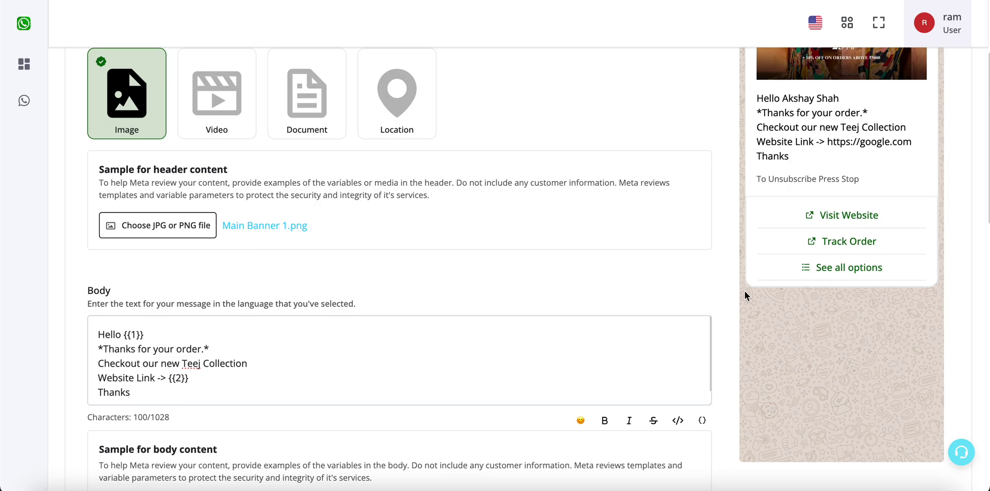
{"action": "scroll", "coordinate": [748, 289], "scroll_direction": "down", "scroll_amount": 8}
{"action": "scroll", "coordinate": [800, 263], "scroll_direction": "up", "scroll_amount": 10}
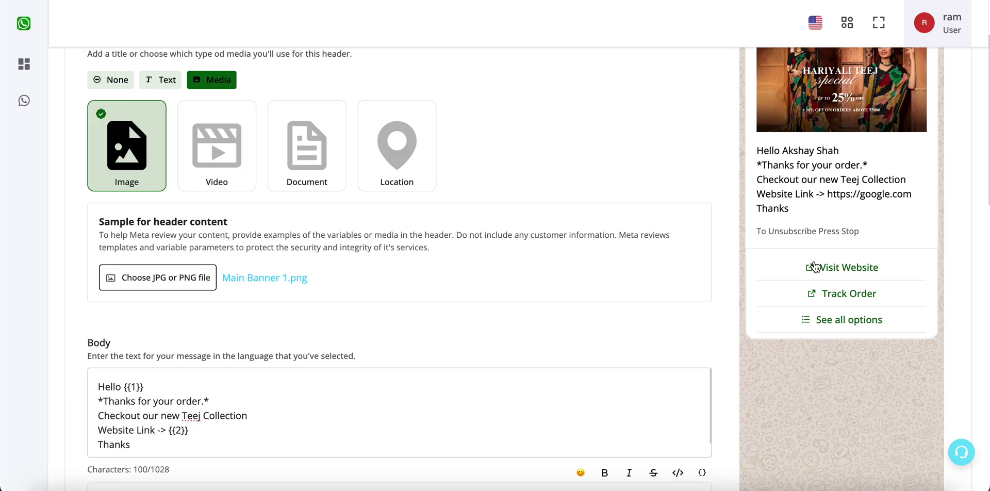
{"action": "scroll", "coordinate": [845, 356], "scroll_direction": "down", "scroll_amount": 10}
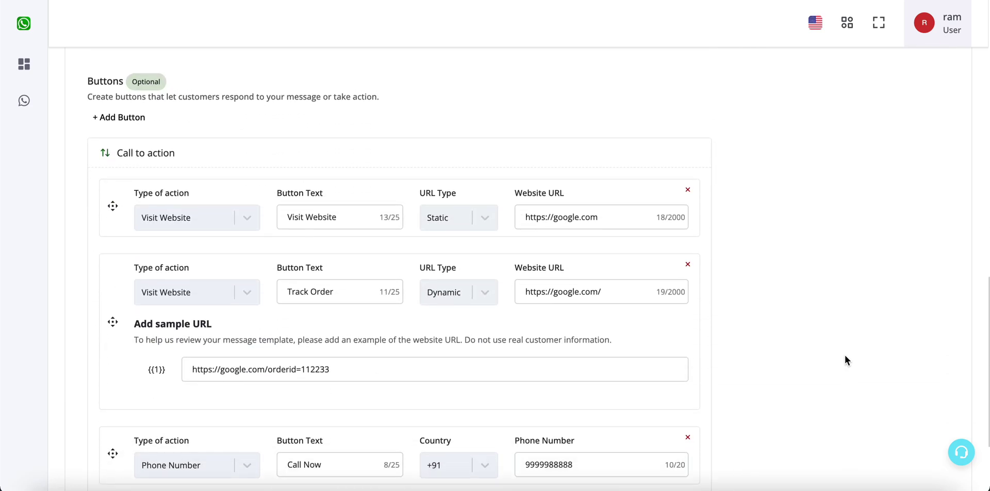
{"action": "scroll", "coordinate": [725, 321], "scroll_direction": "up", "scroll_amount": 10}
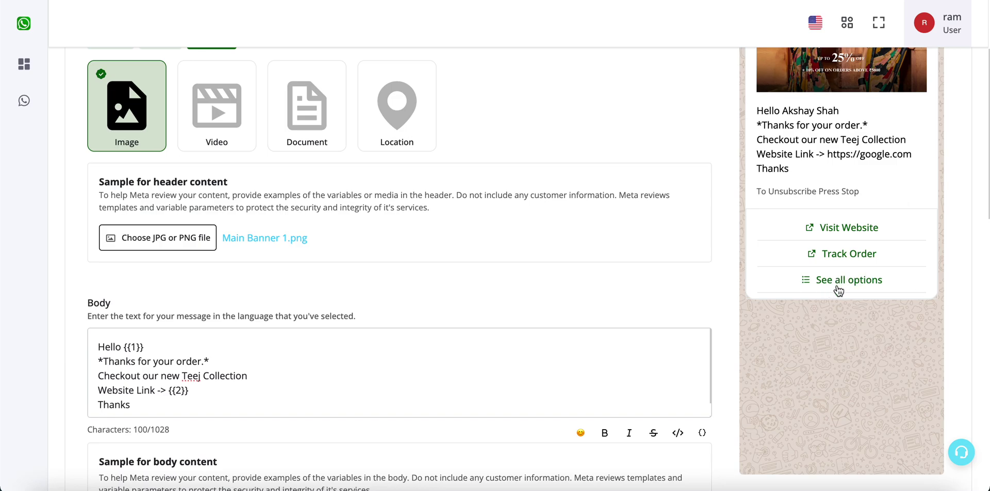
{"action": "left_click", "coordinate": [836, 289]}
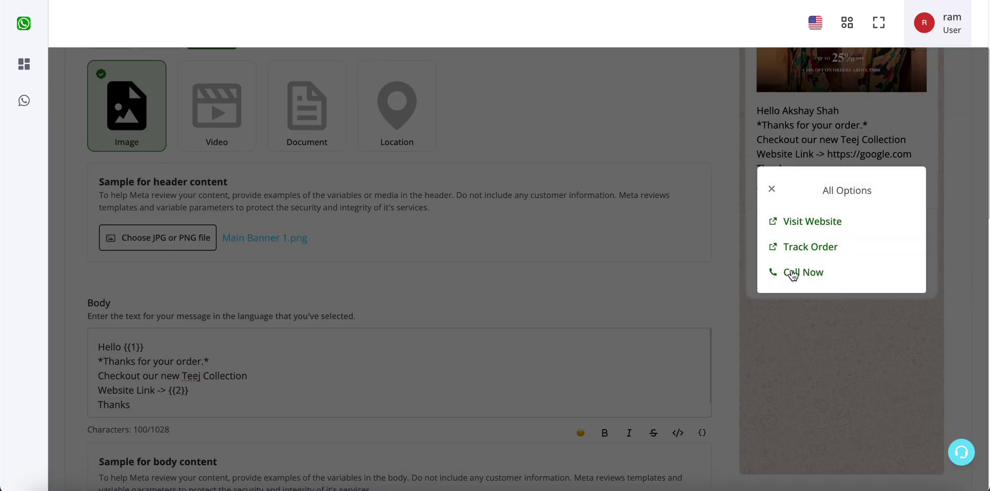
{"action": "left_click", "coordinate": [772, 189]}
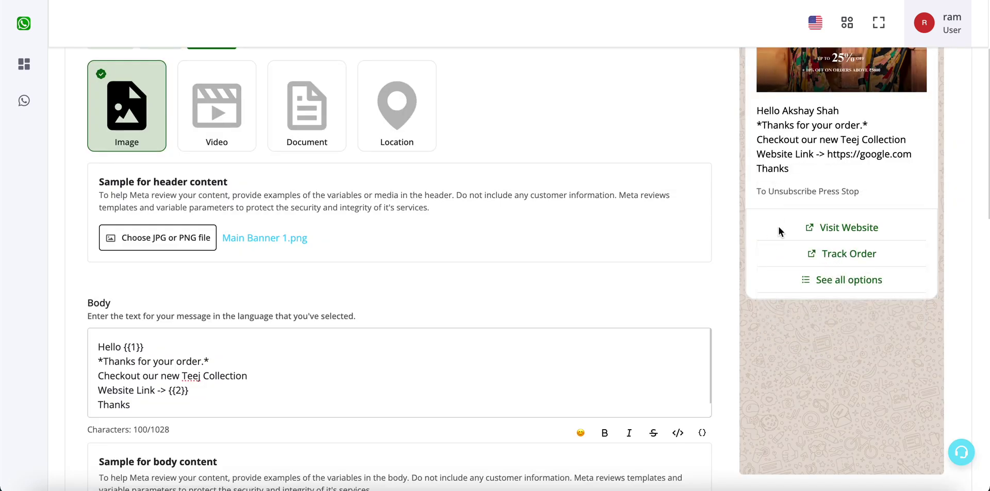
{"action": "scroll", "coordinate": [796, 327], "scroll_direction": "down", "scroll_amount": 10}
{"action": "scroll", "coordinate": [797, 327], "scroll_direction": "up", "scroll_amount": 1}
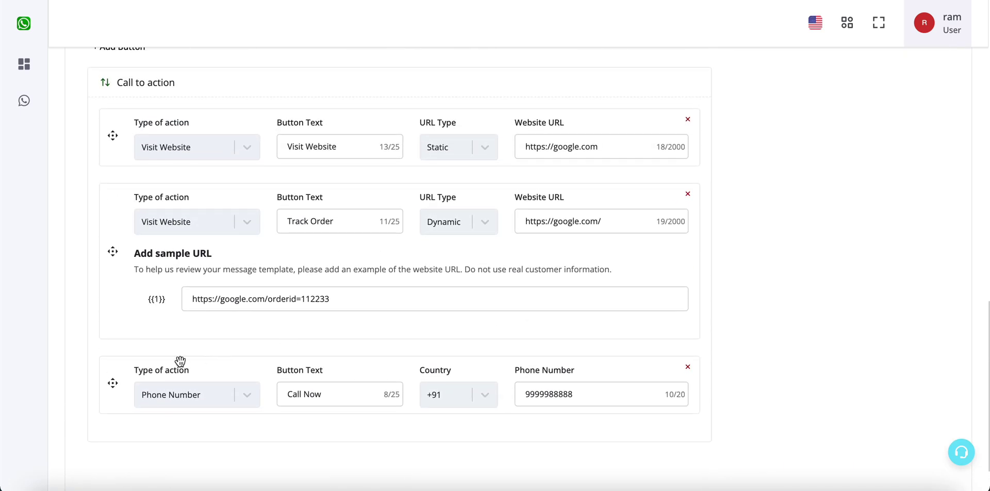
Step: Drag the call-to-action buttons into the order Call Now, Track Order, Visit Website
{"action": "left_click_drag", "start_coordinate": [112, 369], "coordinate": [110, 205]}
{"action": "left_click_drag", "start_coordinate": [112, 310], "coordinate": [115, 130]}
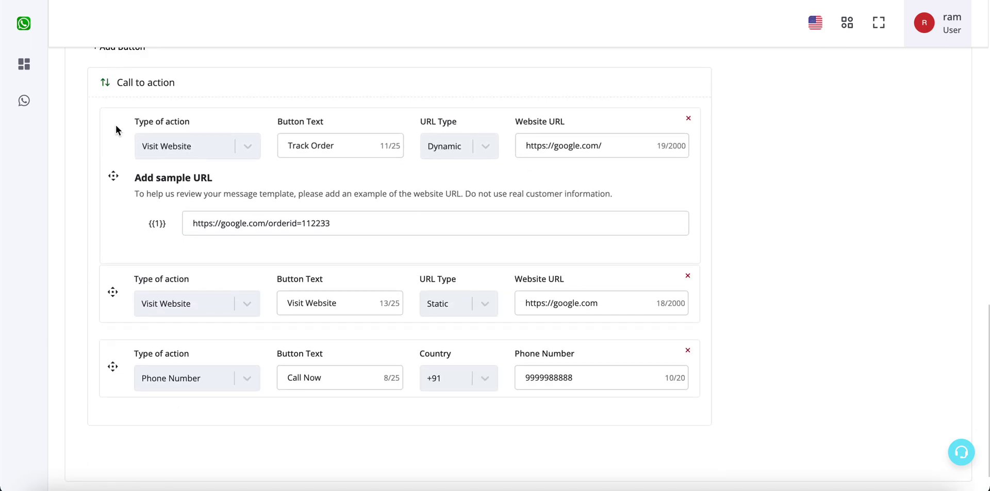
{"action": "scroll", "coordinate": [542, 214], "scroll_direction": "up", "scroll_amount": 10}
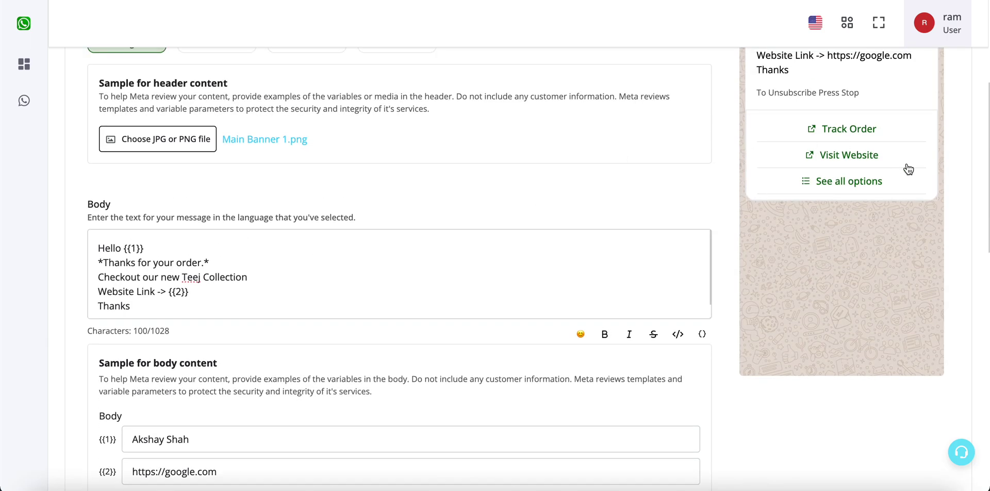
{"action": "scroll", "coordinate": [812, 319], "scroll_direction": "down", "scroll_amount": 8}
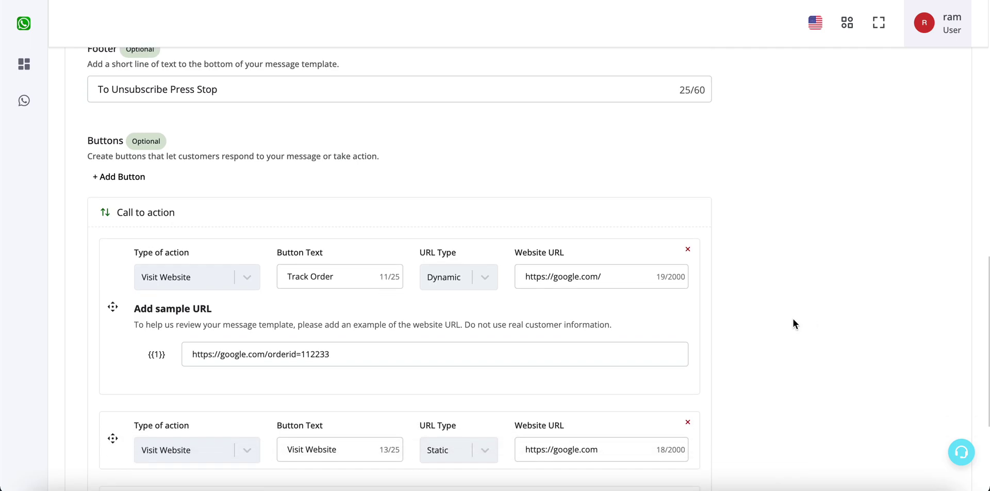
{"action": "scroll", "coordinate": [808, 324], "scroll_direction": "up", "scroll_amount": 10}
{"action": "scroll", "coordinate": [805, 212], "scroll_direction": "down", "scroll_amount": 1}
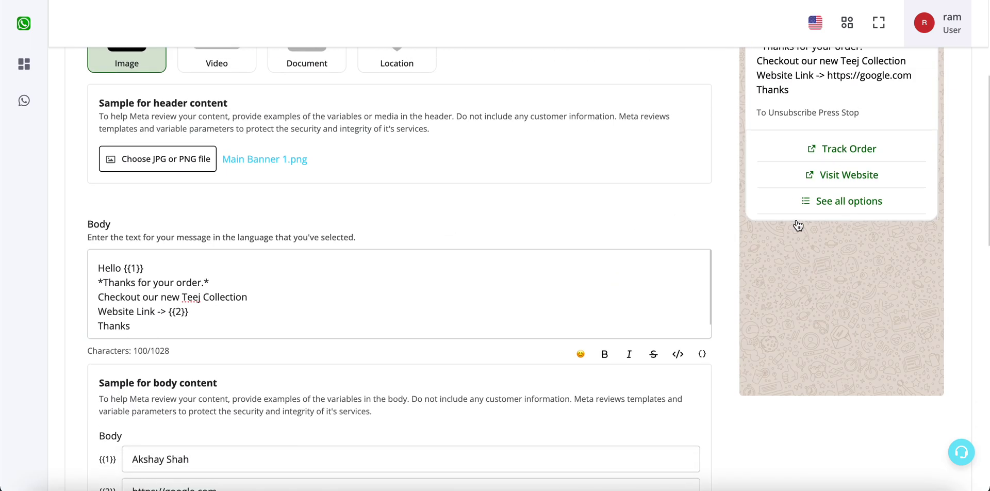
{"action": "scroll", "coordinate": [798, 225], "scroll_direction": "down", "scroll_amount": 8}
{"action": "scroll", "coordinate": [150, 342], "scroll_direction": "down", "scroll_amount": 4}
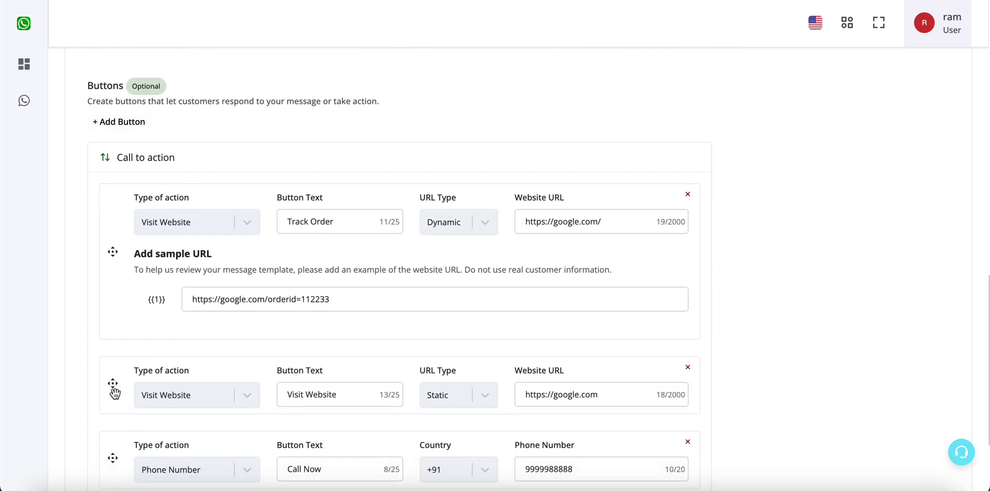
{"action": "left_click_drag", "start_coordinate": [114, 458], "coordinate": [207, 205]}
{"action": "scroll", "coordinate": [809, 277], "scroll_direction": "up", "scroll_amount": 10}
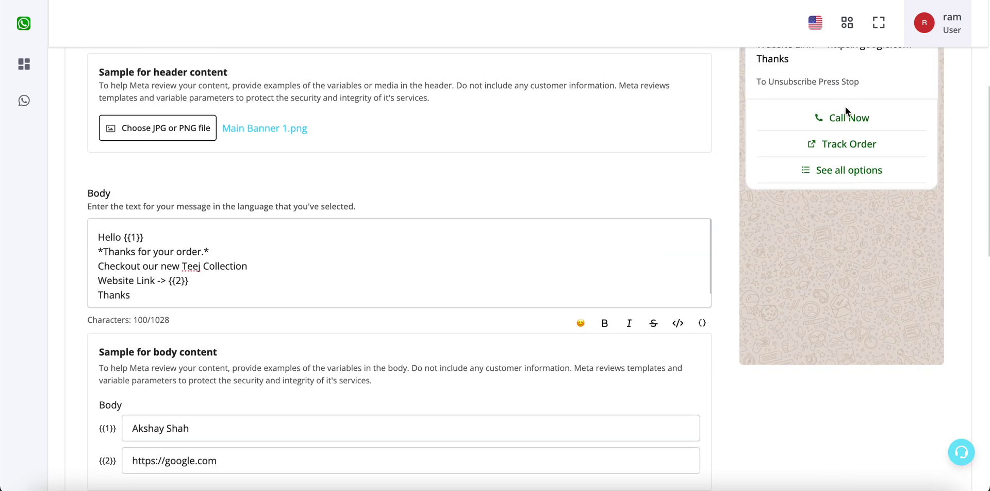
{"action": "scroll", "coordinate": [818, 267], "scroll_direction": "down", "scroll_amount": 10}
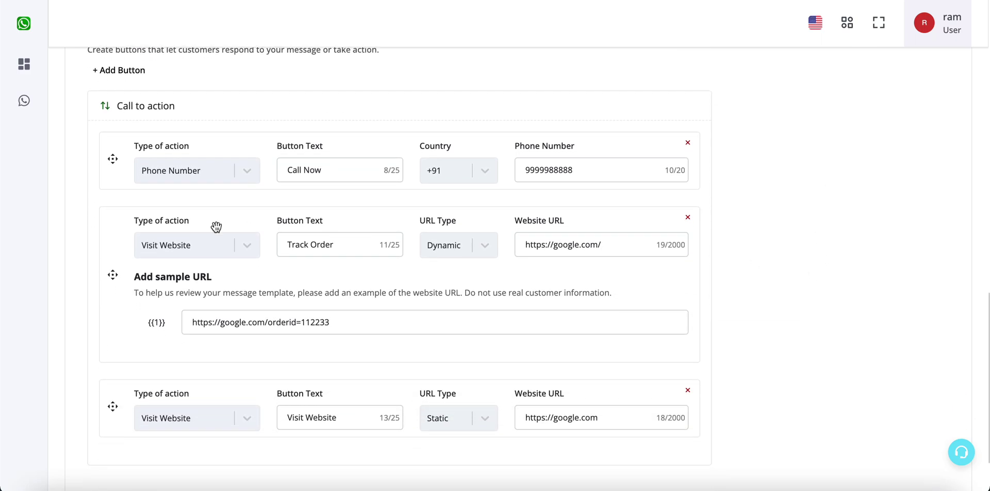
{"action": "scroll", "coordinate": [217, 225], "scroll_direction": "up", "scroll_amount": 2}
Step: Add a first custom quick-reply button with the text Stop
{"action": "left_click", "coordinate": [123, 106]}
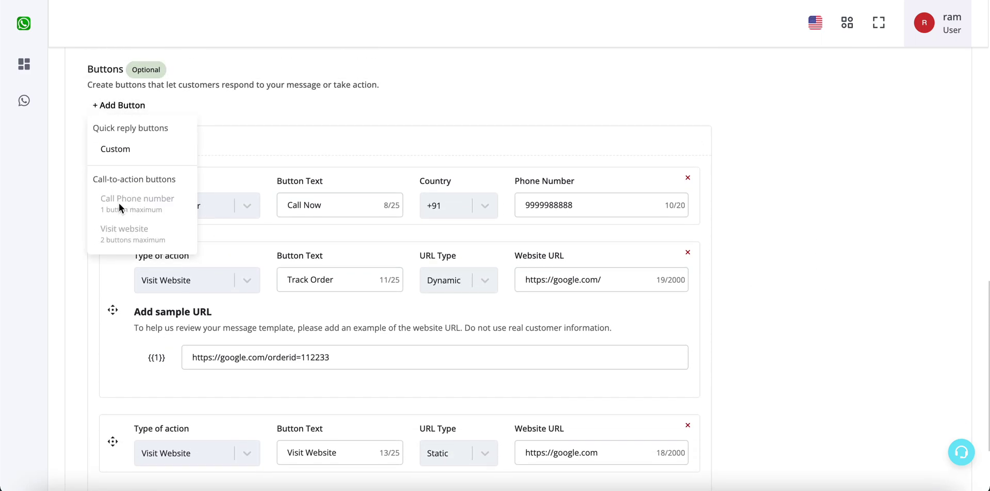
{"action": "left_click", "coordinate": [283, 149]}
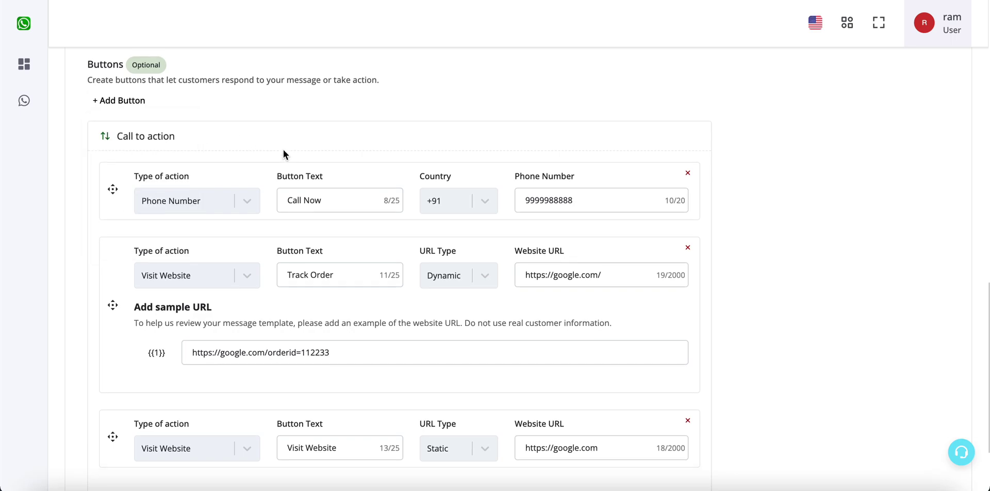
{"action": "scroll", "coordinate": [283, 150], "scroll_direction": "down", "scroll_amount": 1}
{"action": "scroll", "coordinate": [162, 208], "scroll_direction": "up", "scroll_amount": 1}
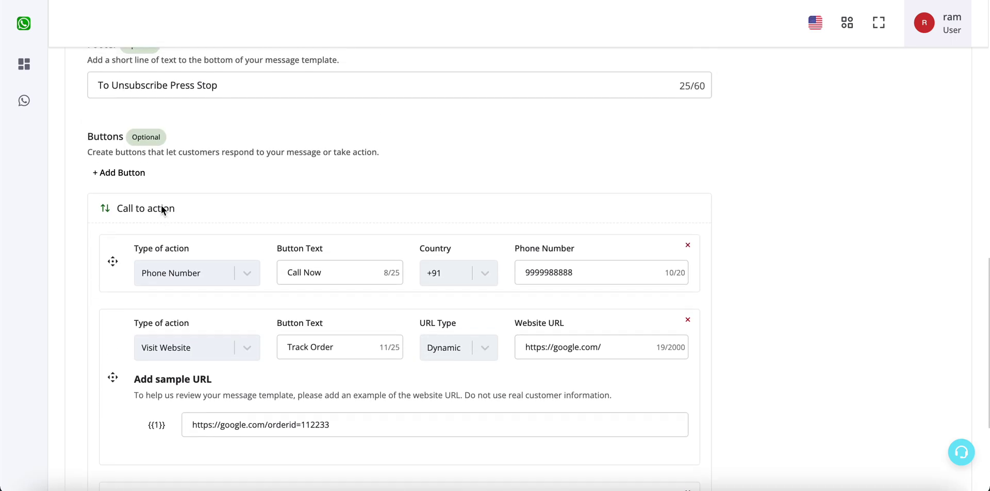
{"action": "scroll", "coordinate": [161, 205], "scroll_direction": "up", "scroll_amount": 1}
{"action": "left_click", "coordinate": [129, 203]}
{"action": "left_click", "coordinate": [141, 244]}
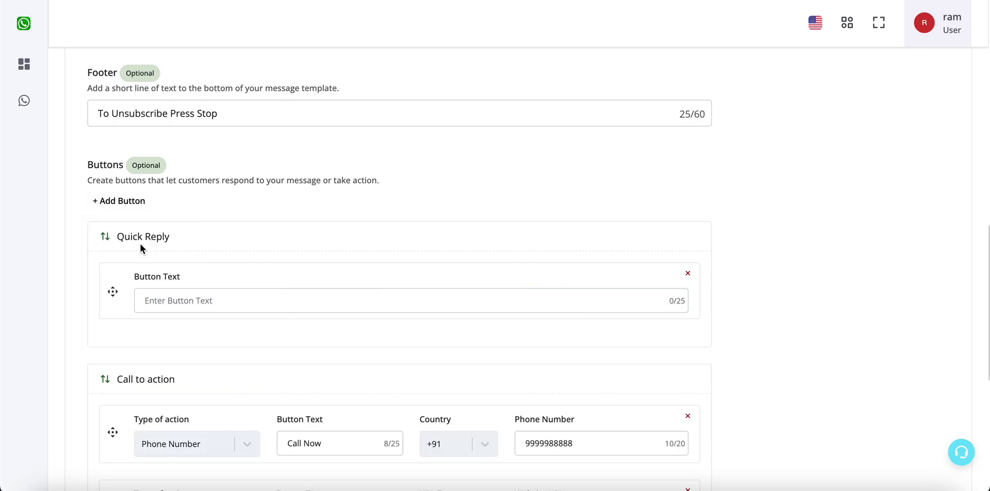
{"action": "scroll", "coordinate": [140, 247], "scroll_direction": "down", "scroll_amount": 2}
{"action": "left_click", "coordinate": [208, 164]}
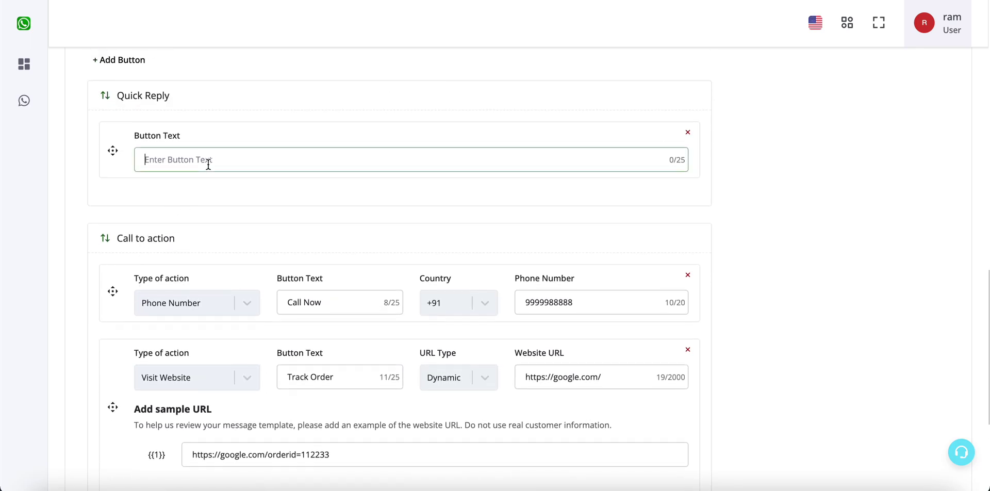
{"action": "type", "text": "S"}
Step: Add two more custom quick replies, Order Now and Call Me
{"action": "scroll", "coordinate": [361, 258], "scroll_direction": "up", "scroll_amount": 1}
{"action": "left_click", "coordinate": [124, 93]}
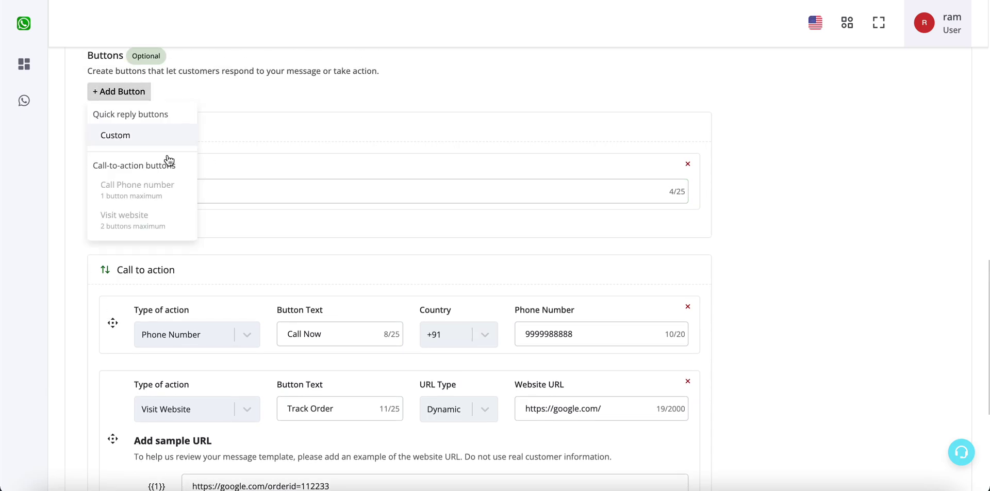
{"action": "left_click", "coordinate": [137, 144]}
{"action": "left_click", "coordinate": [175, 265]}
{"action": "type", "text": "Orde"}
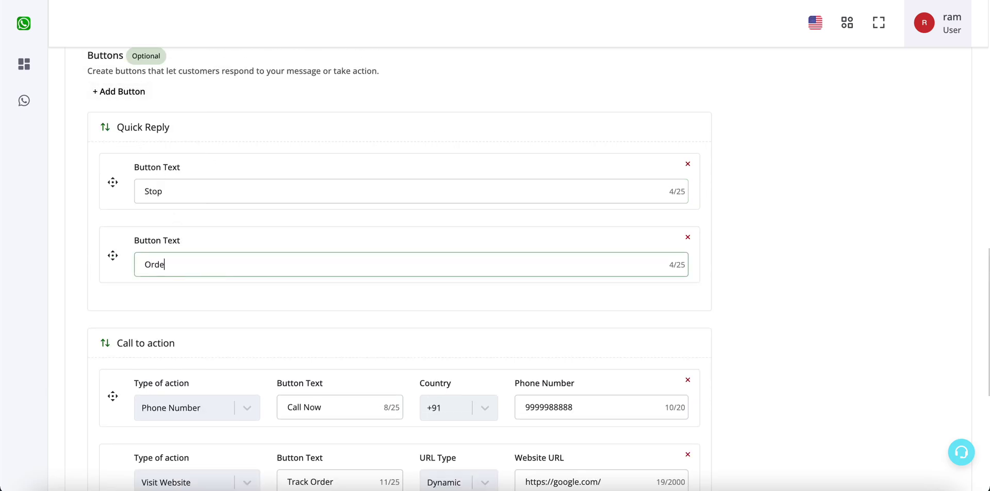
{"action": "type", "text": "r Now"}
{"action": "left_click", "coordinate": [121, 92]}
{"action": "left_click", "coordinate": [160, 140]}
{"action": "left_click", "coordinate": [189, 338]}
{"action": "type", "text": "Call me"}
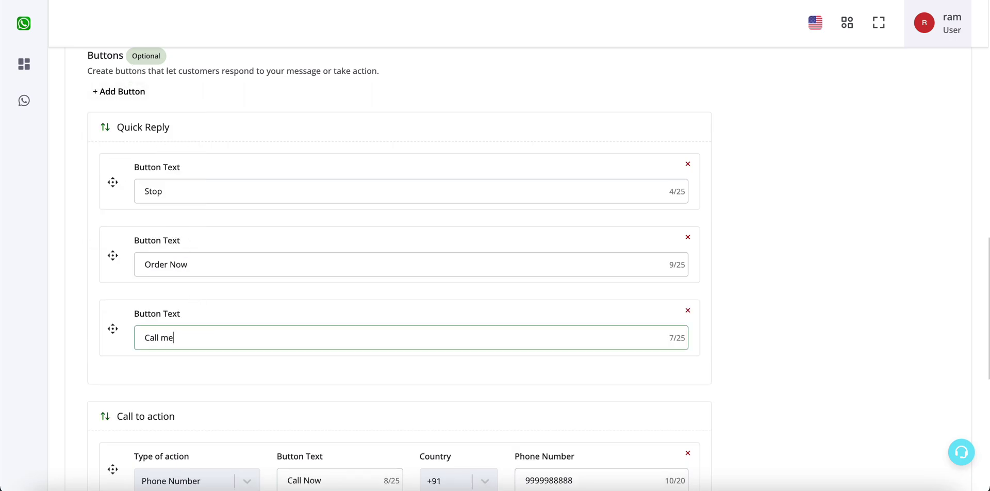
{"action": "type", "text": "e"}
{"action": "left_click", "coordinate": [745, 338]}
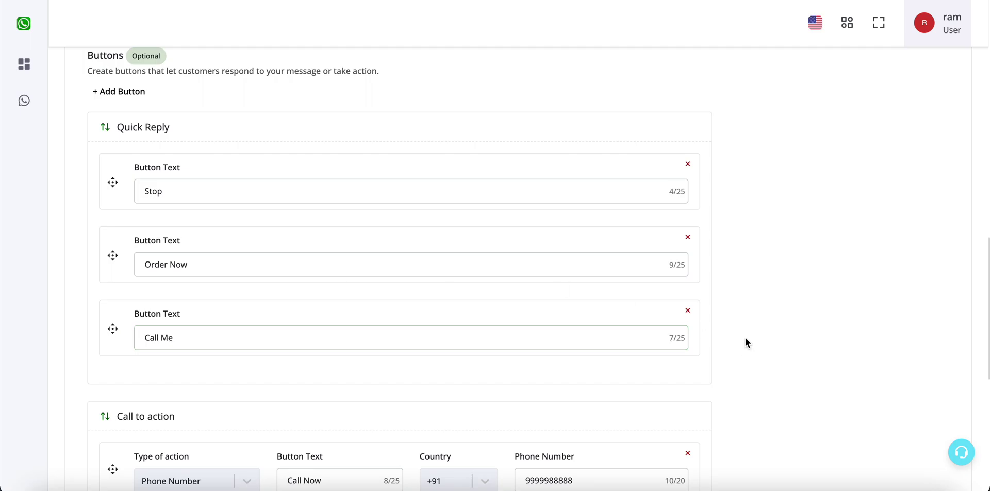
{"action": "scroll", "coordinate": [745, 338], "scroll_direction": "up", "scroll_amount": 10}
{"action": "scroll", "coordinate": [745, 339], "scroll_direction": "up", "scroll_amount": 3}
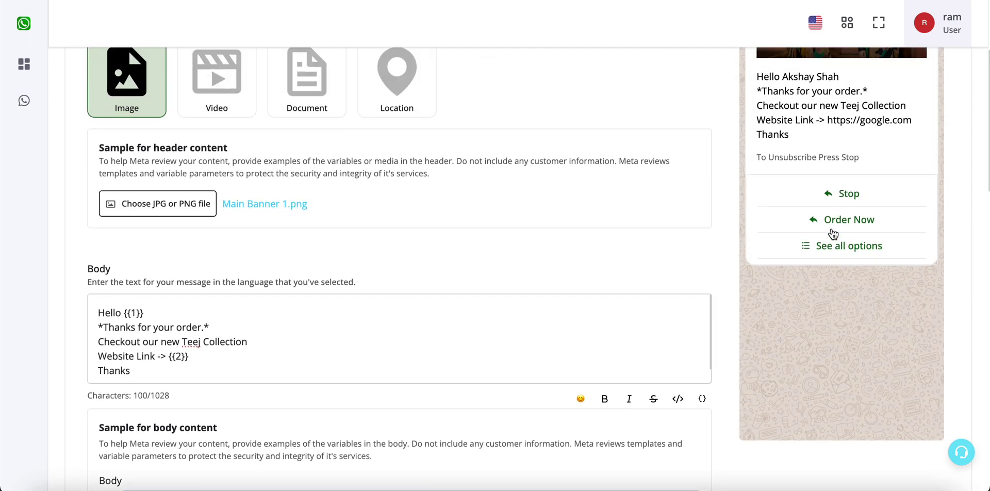
{"action": "left_click", "coordinate": [835, 247]}
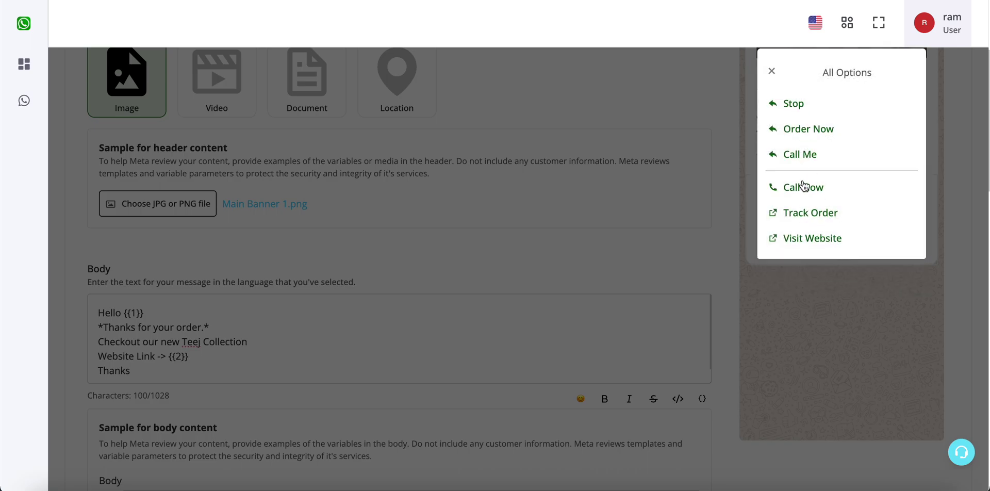
{"action": "left_click", "coordinate": [810, 277]}
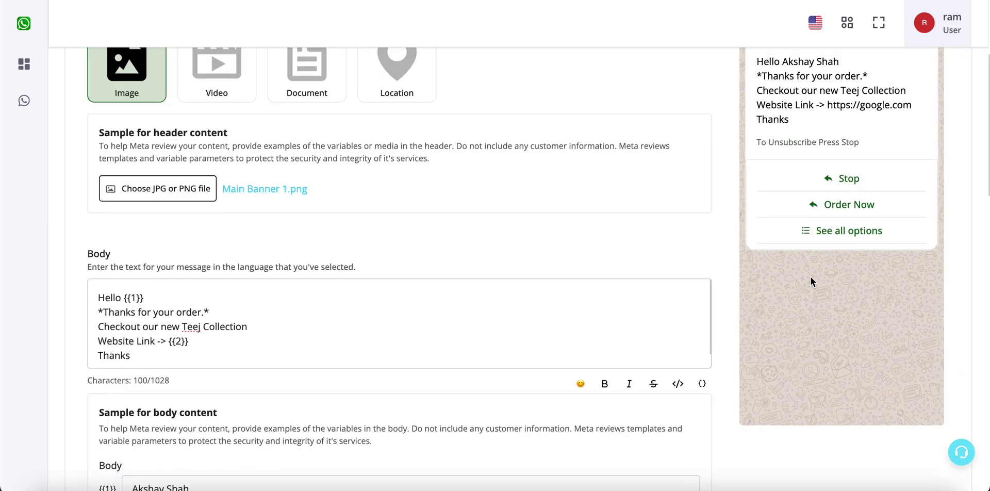
{"action": "scroll", "coordinate": [811, 277], "scroll_direction": "down", "scroll_amount": 10}
{"action": "scroll", "coordinate": [303, 303], "scroll_direction": "down", "scroll_amount": 3}
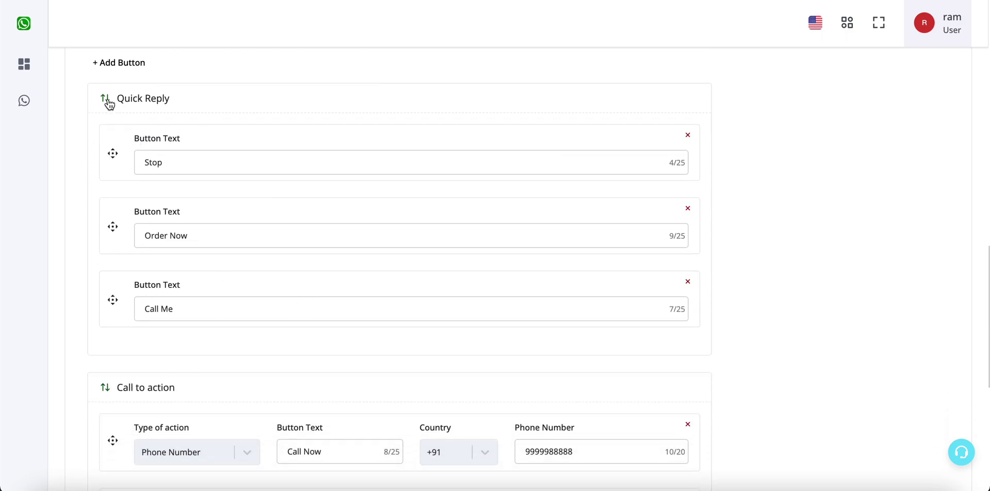
Step: Move the Call to action group above Quick Reply, then move Quick Reply back on top
{"action": "left_click", "coordinate": [108, 103]}
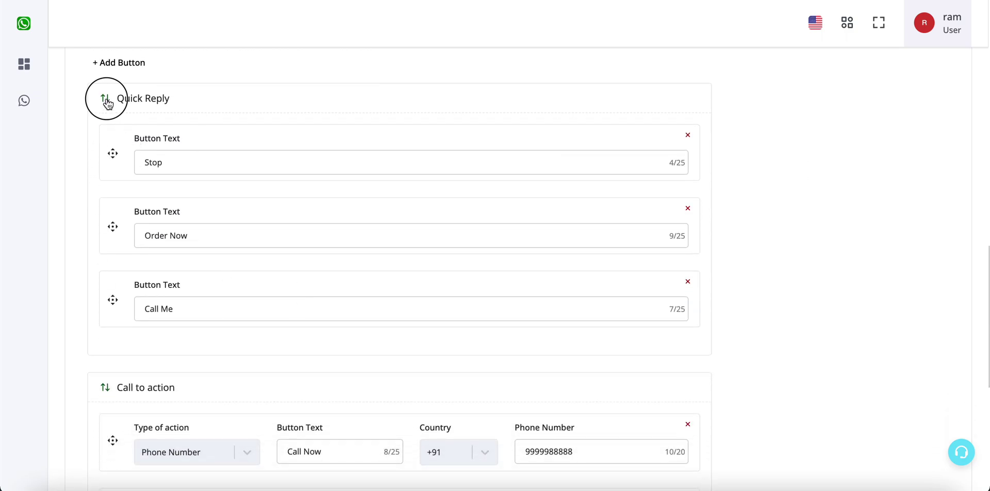
{"action": "left_click", "coordinate": [105, 392]}
{"action": "scroll", "coordinate": [162, 247], "scroll_direction": "down", "scroll_amount": 4}
{"action": "scroll", "coordinate": [160, 263], "scroll_direction": "up", "scroll_amount": 3}
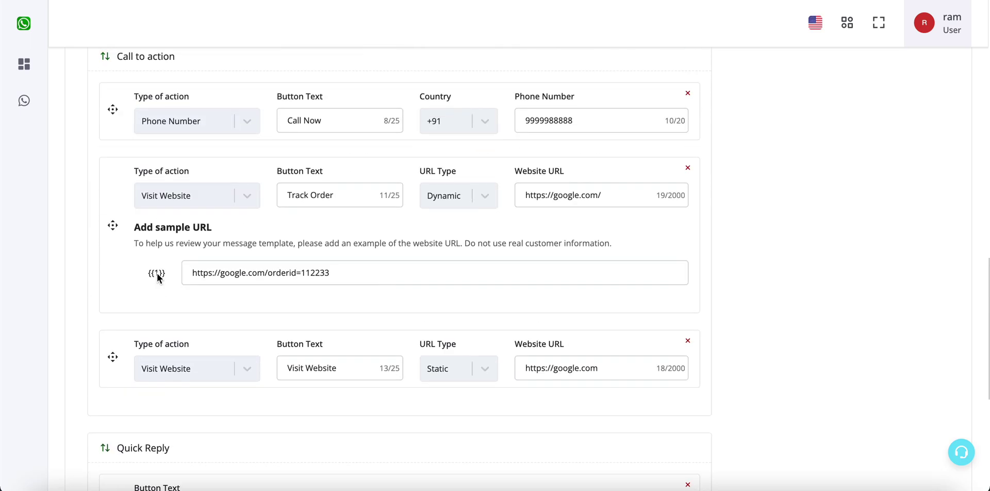
{"action": "scroll", "coordinate": [158, 276], "scroll_direction": "up", "scroll_amount": 1}
{"action": "scroll", "coordinate": [190, 138], "scroll_direction": "down", "scroll_amount": 4}
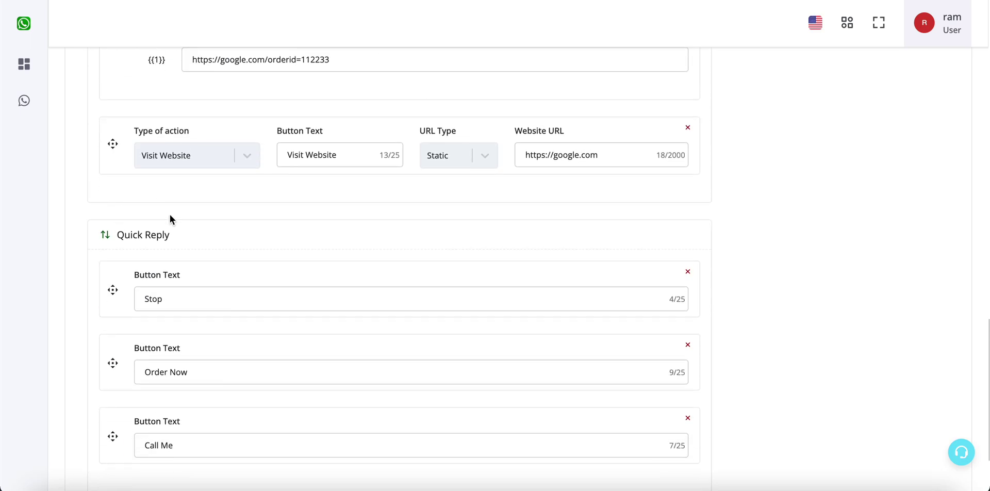
{"action": "scroll", "coordinate": [173, 255], "scroll_direction": "up", "scroll_amount": 1}
{"action": "left_click", "coordinate": [106, 294]}
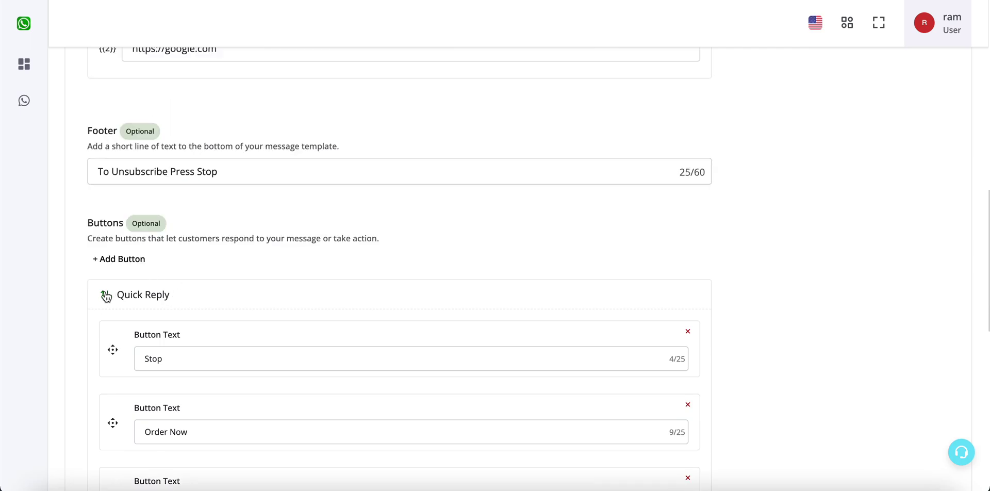
{"action": "scroll", "coordinate": [106, 296], "scroll_direction": "down", "scroll_amount": 5}
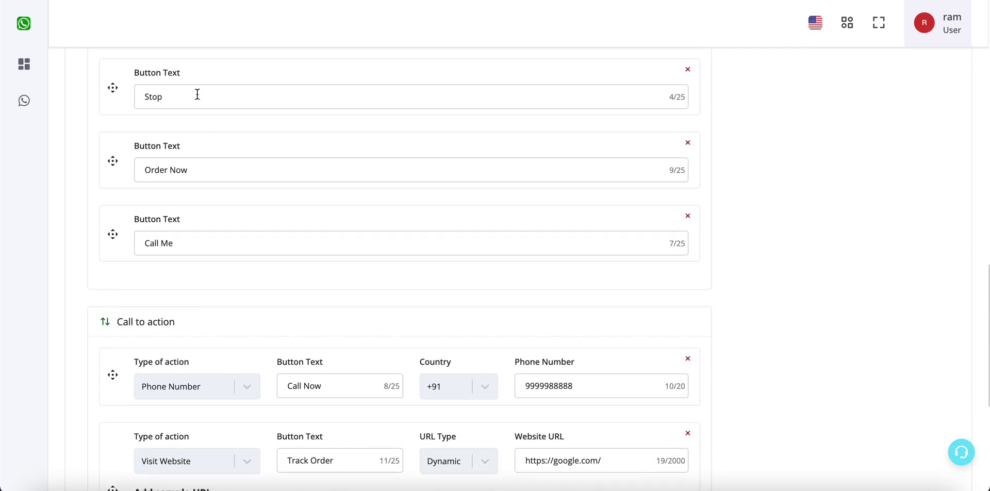
{"action": "scroll", "coordinate": [180, 371], "scroll_direction": "up", "scroll_amount": 2}
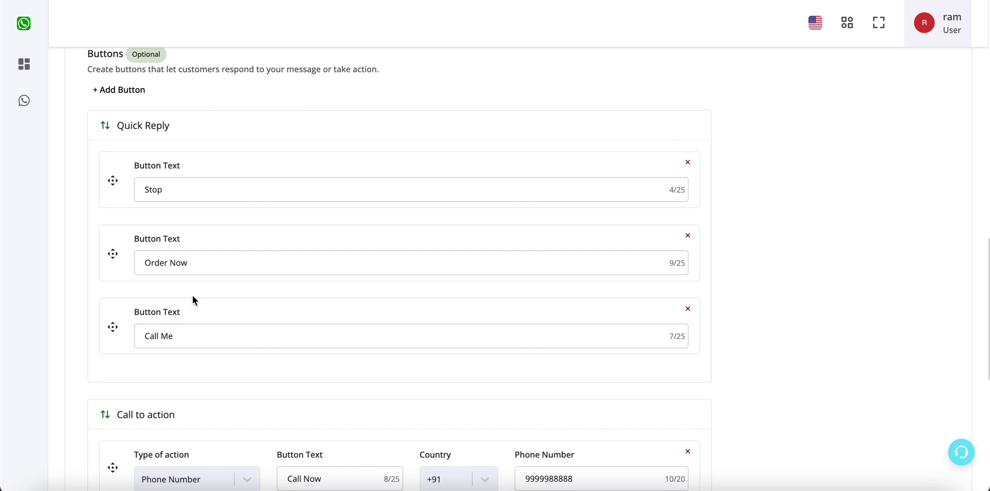
Step: Drag Call Me and Order Now to the top of the quick replies and delete both
{"action": "left_click_drag", "start_coordinate": [183, 304], "coordinate": [183, 157]}
{"action": "left_click", "coordinate": [180, 311]}
{"action": "left_click_drag", "start_coordinate": [180, 311], "coordinate": [179, 216]}
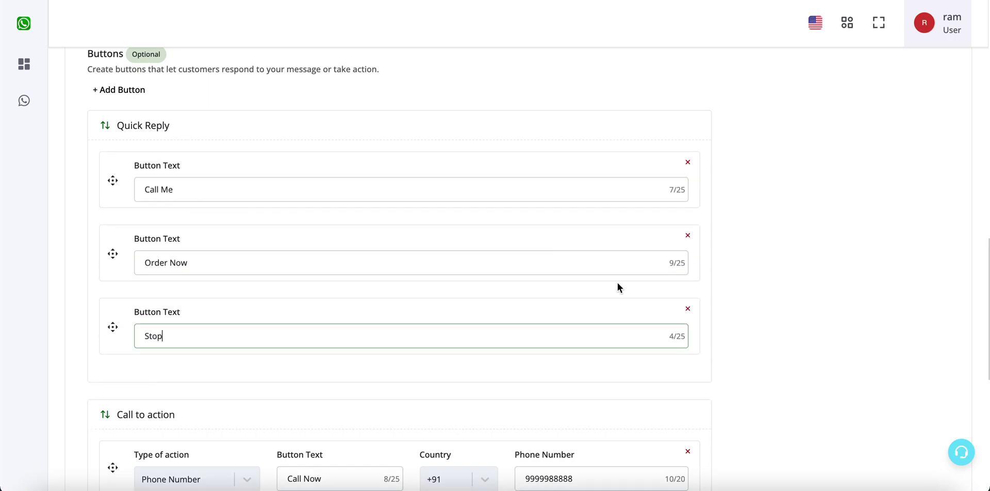
{"action": "left_click", "coordinate": [688, 163]}
{"action": "left_click", "coordinate": [688, 163]}
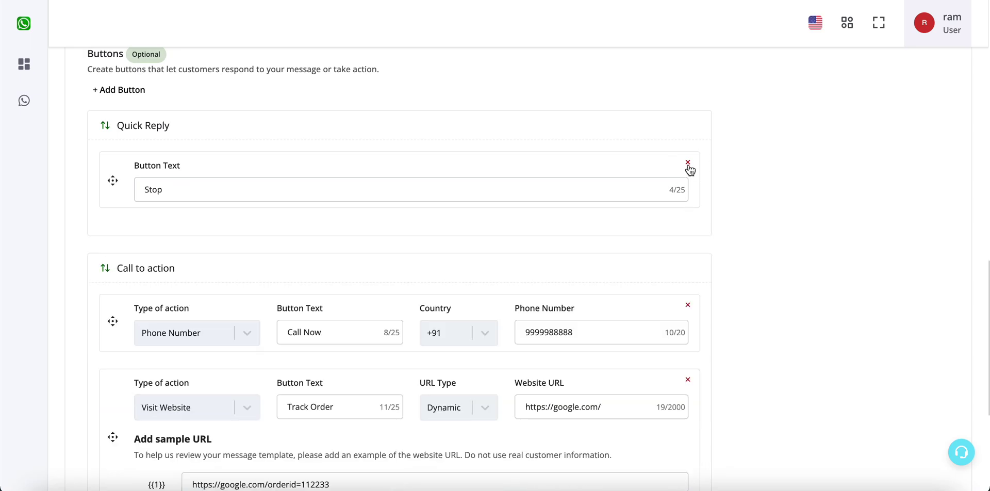
Step: Check the preview's full button list to confirm the call-to-action buttons come before Stop
{"action": "scroll", "coordinate": [788, 279], "scroll_direction": "up", "scroll_amount": 10}
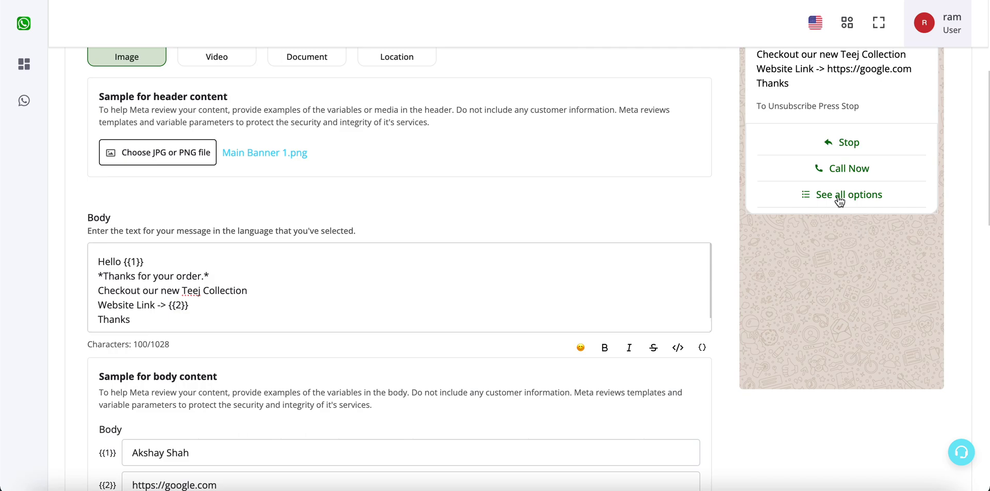
{"action": "scroll", "coordinate": [853, 279], "scroll_direction": "down", "scroll_amount": 15}
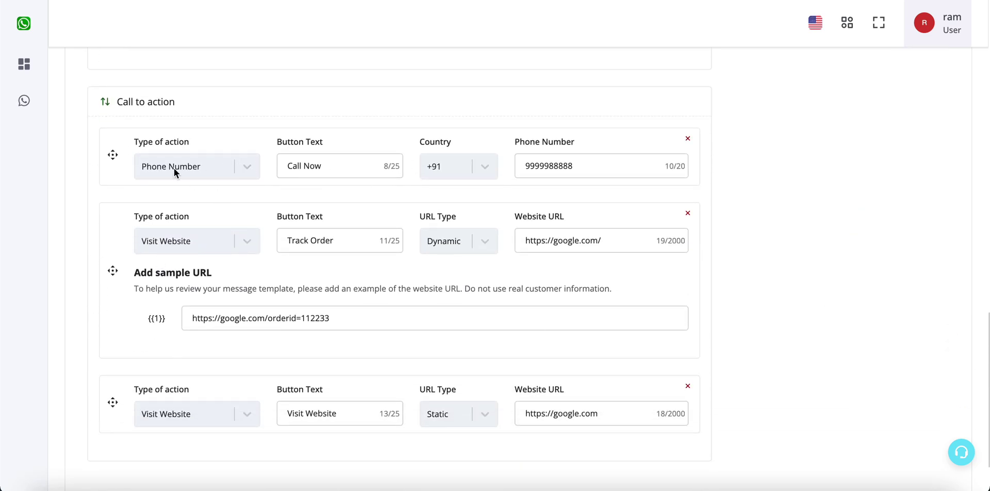
{"action": "scroll", "coordinate": [103, 102], "scroll_direction": "down", "scroll_amount": 4}
{"action": "scroll", "coordinate": [760, 246], "scroll_direction": "up", "scroll_amount": 15}
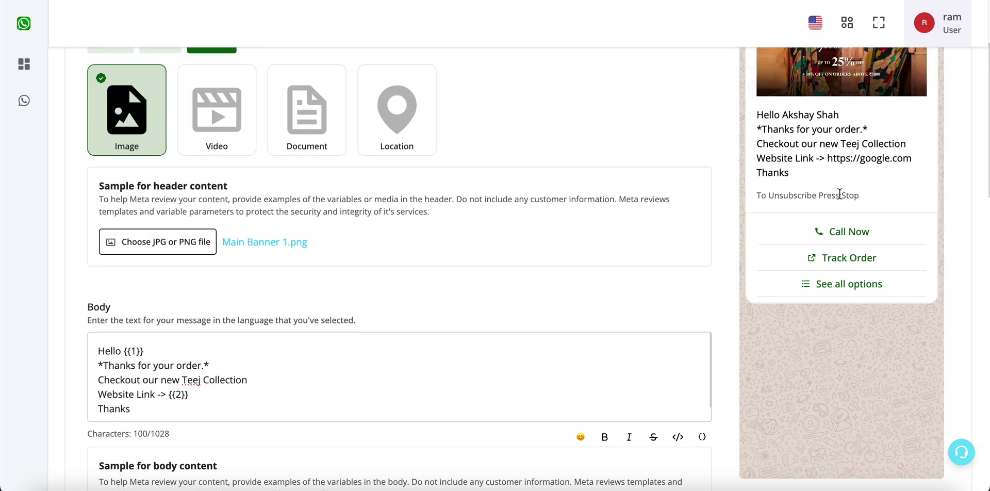
{"action": "left_click", "coordinate": [856, 283]}
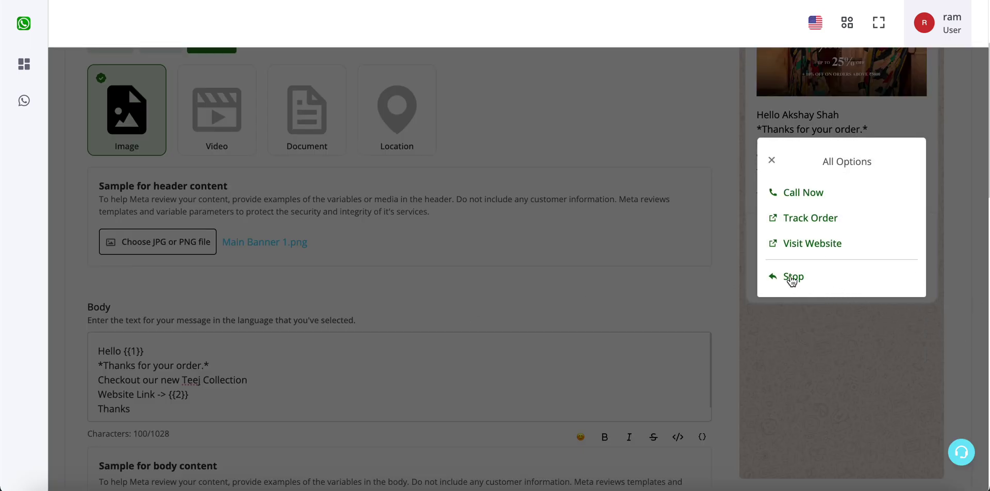
{"action": "left_click", "coordinate": [771, 160]}
{"action": "scroll", "coordinate": [638, 247], "scroll_direction": "down", "scroll_amount": 10}
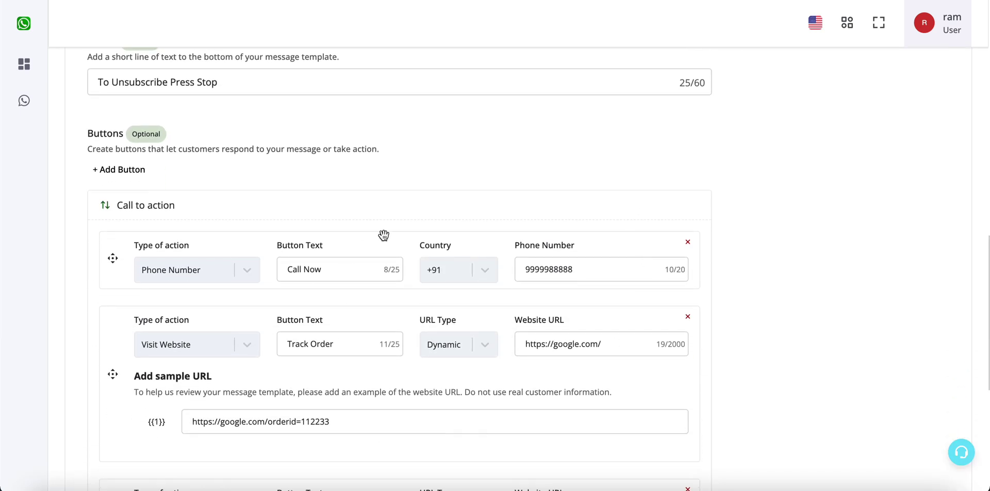
{"action": "scroll", "coordinate": [384, 235], "scroll_direction": "down", "scroll_amount": 2}
{"action": "scroll", "coordinate": [300, 286], "scroll_direction": "down", "scroll_amount": 4}
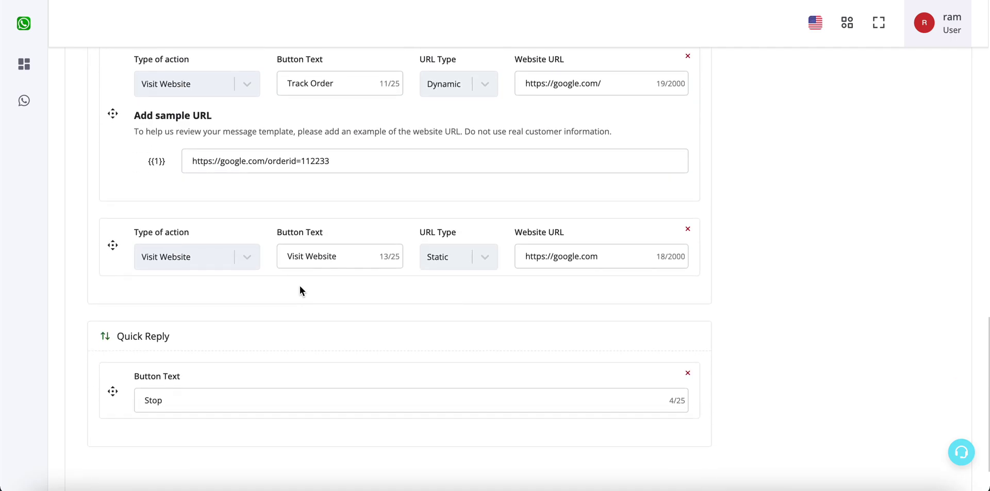
{"action": "scroll", "coordinate": [300, 285], "scroll_direction": "up", "scroll_amount": 20}
Step: Submit the new order alert template for approval
{"action": "scroll", "coordinate": [299, 286], "scroll_direction": "down", "scroll_amount": 1}
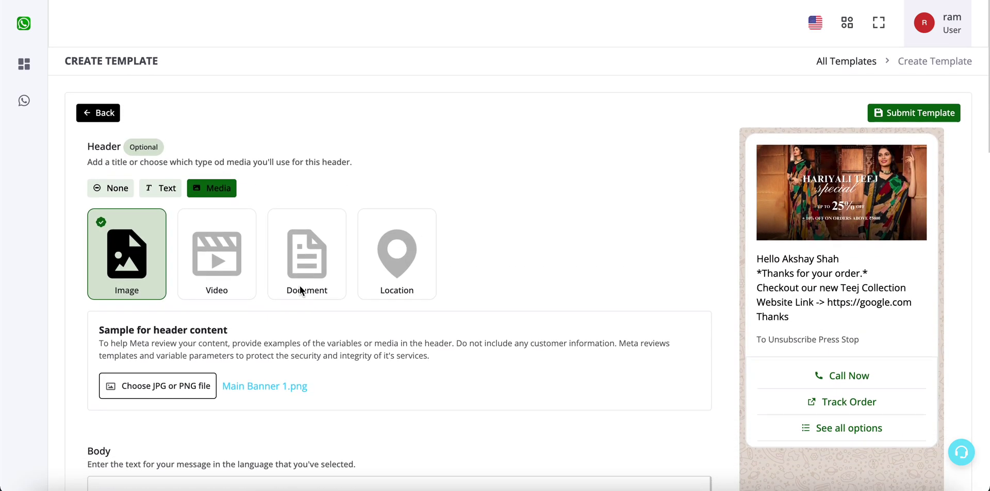
{"action": "left_click", "coordinate": [925, 114]}
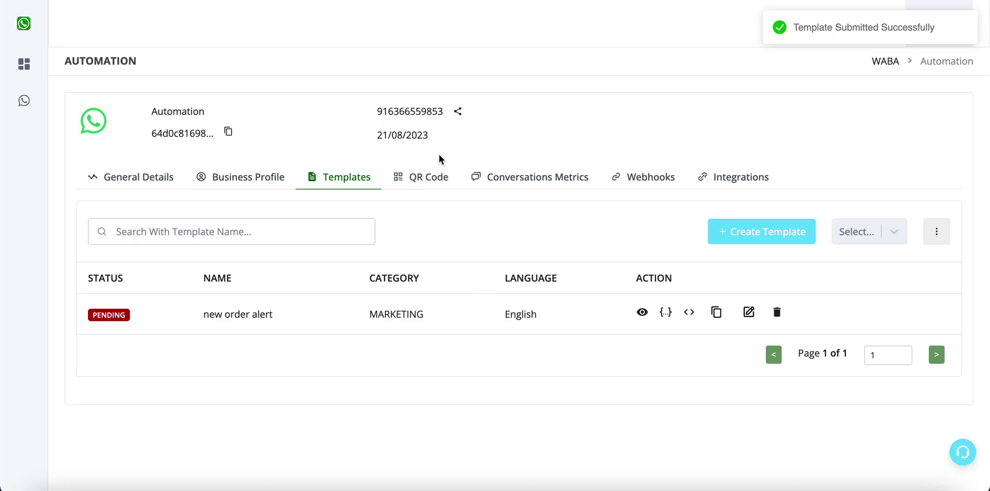
Step: Refresh the Templates list to see new order alert marked APPROVED, then preview the template
{"action": "left_click", "coordinate": [425, 173]}
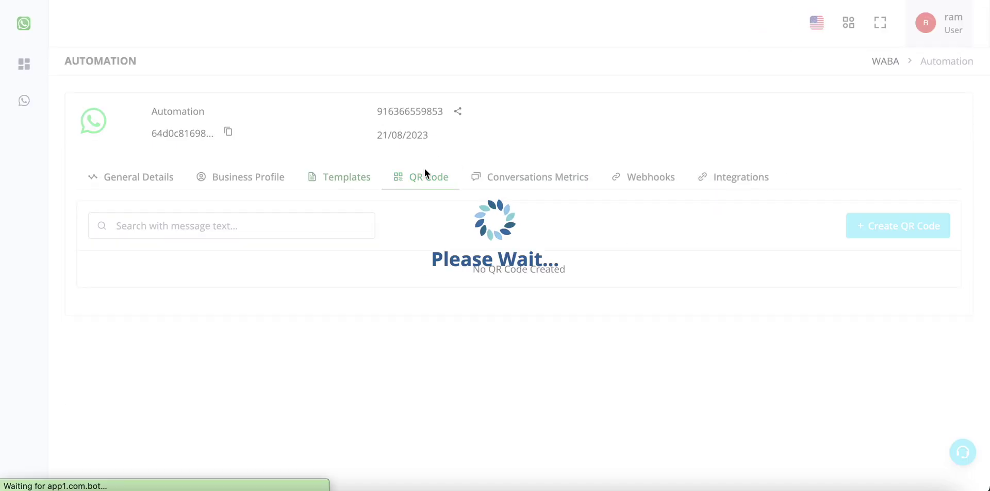
{"action": "left_click", "coordinate": [344, 183]}
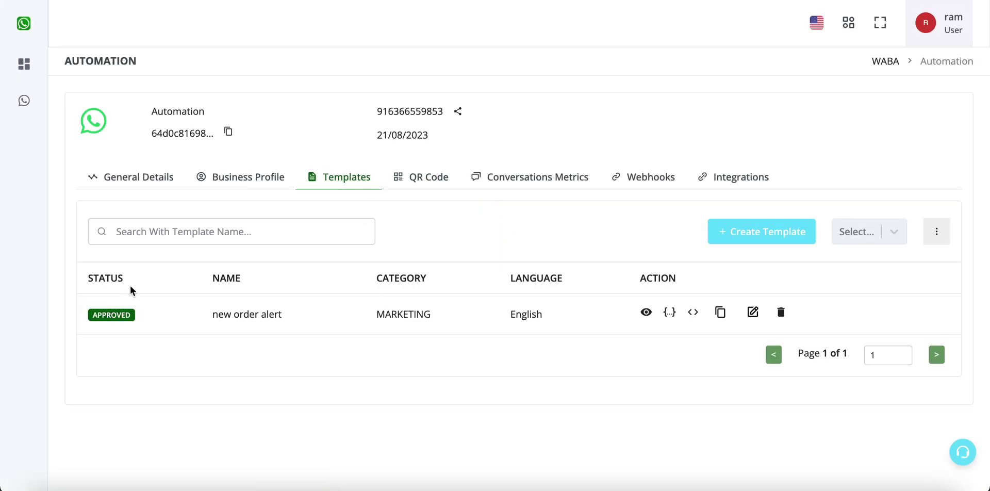
{"action": "left_click", "coordinate": [646, 312]}
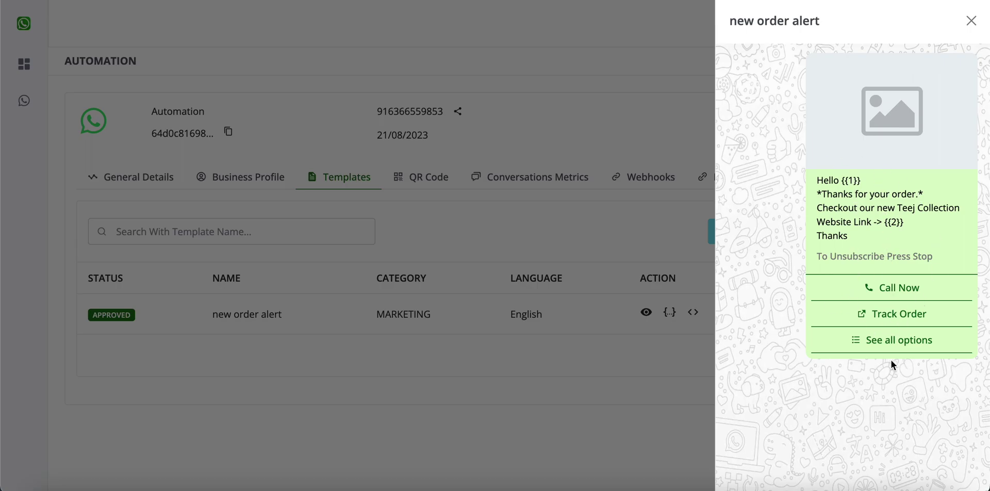
{"action": "left_click", "coordinate": [621, 382]}
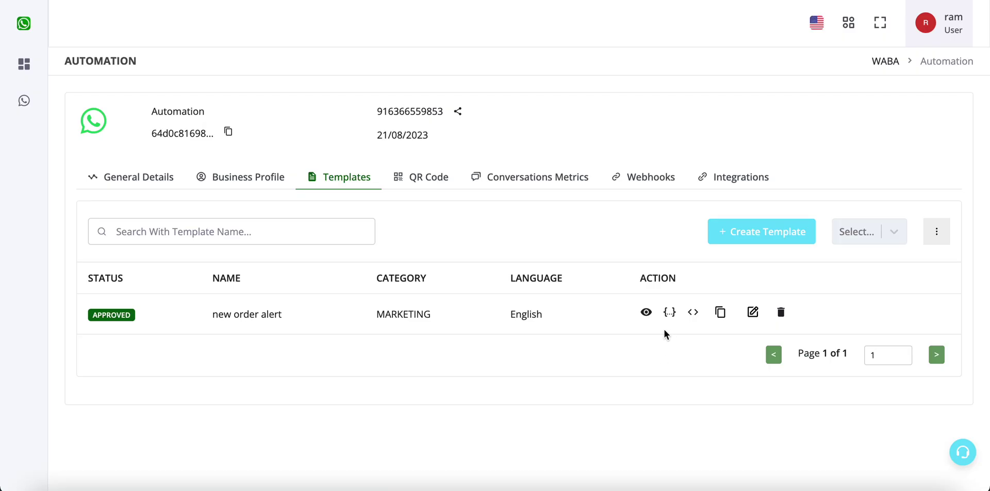